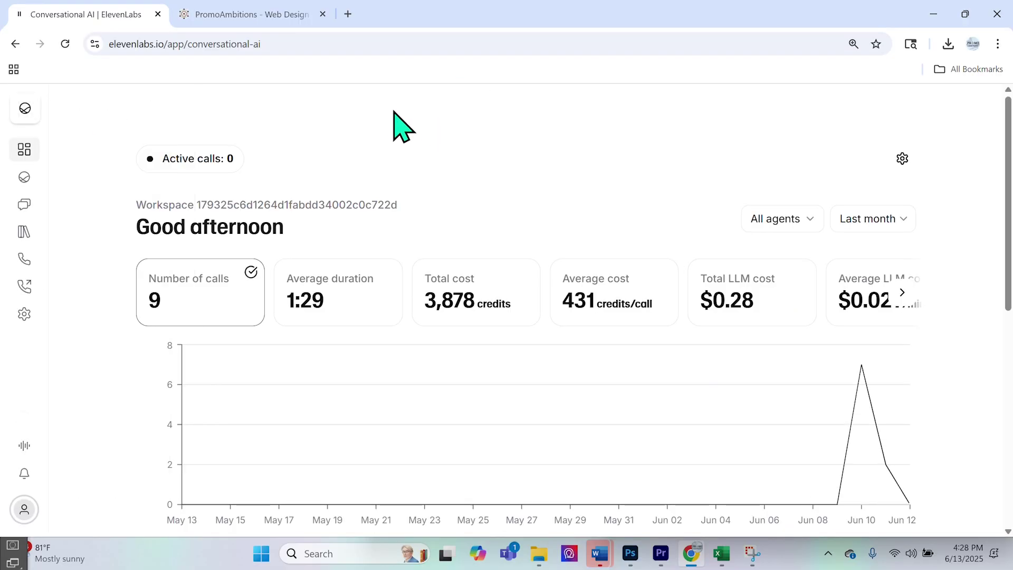
# - Open the list of AI agents in the Conversational AI workspace
pyautogui.moveTo(22, 108)
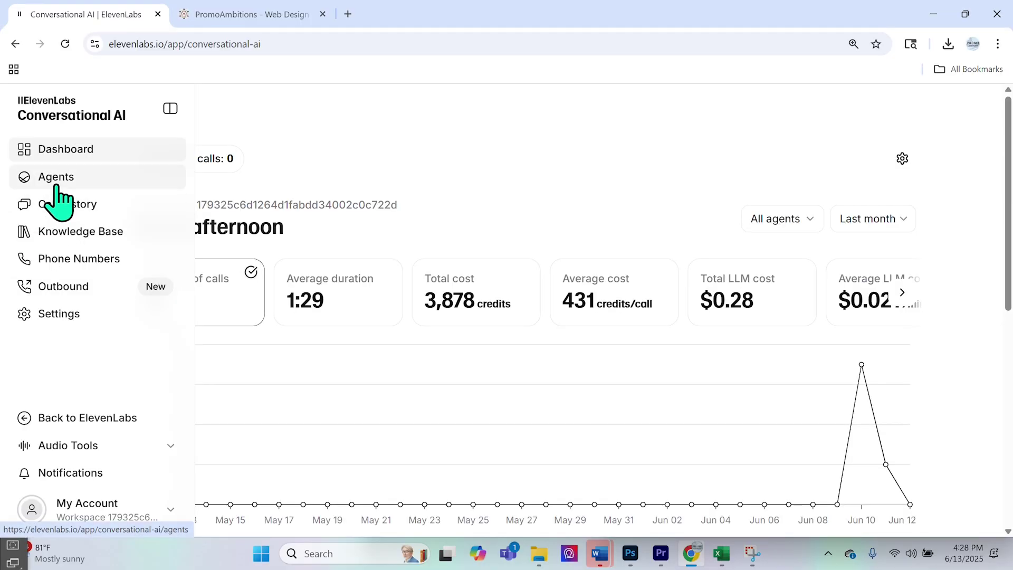
pyautogui.click(56, 188)
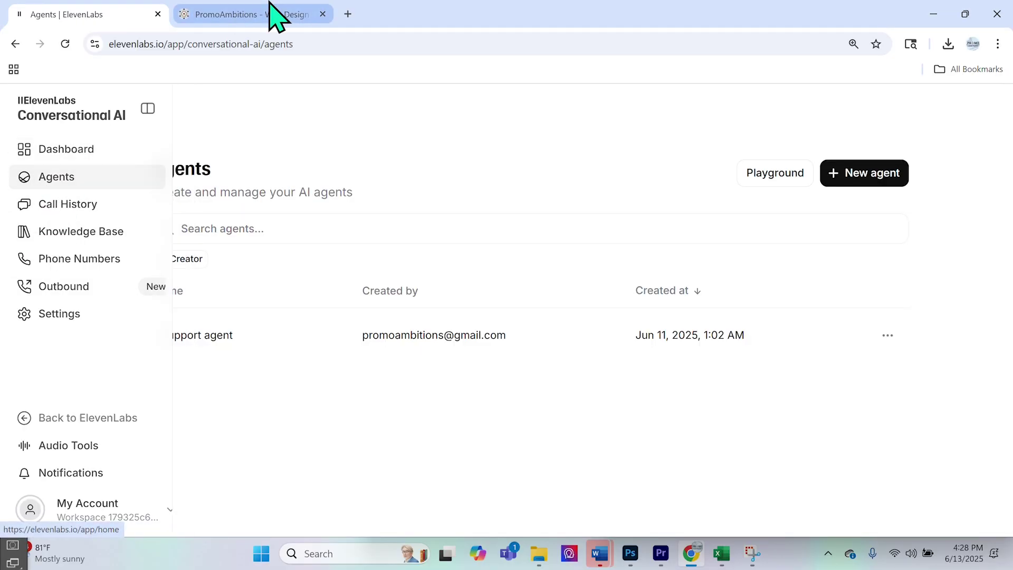
# - Switch to the PromoAmbitions website and look through its home page, from the services offered to the community section
pyautogui.click(271, 13)
pyautogui.scroll(5, 279, 364)
pyautogui.scroll(5, 271, 350)
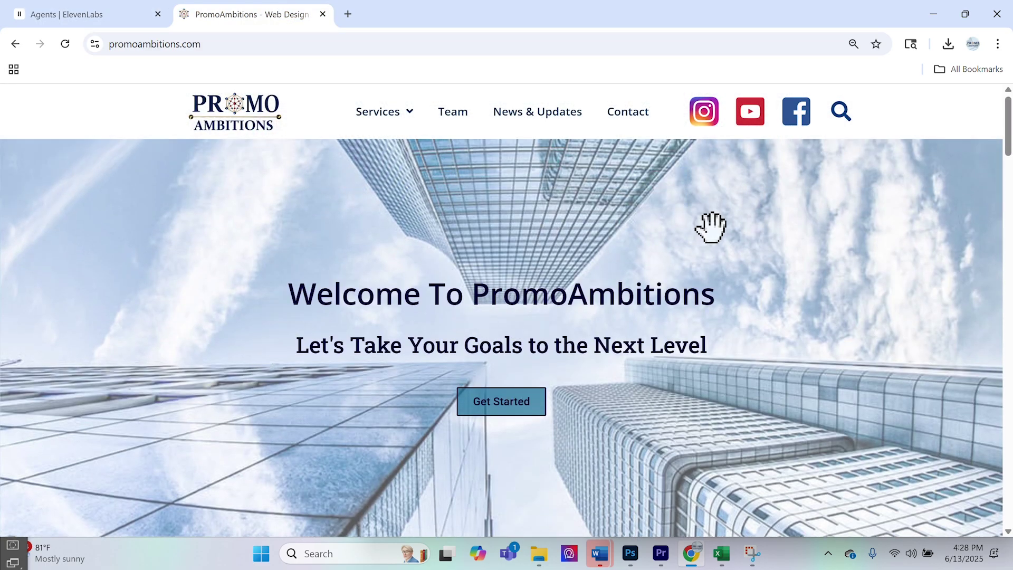
pyautogui.scroll(-10, 710, 227)
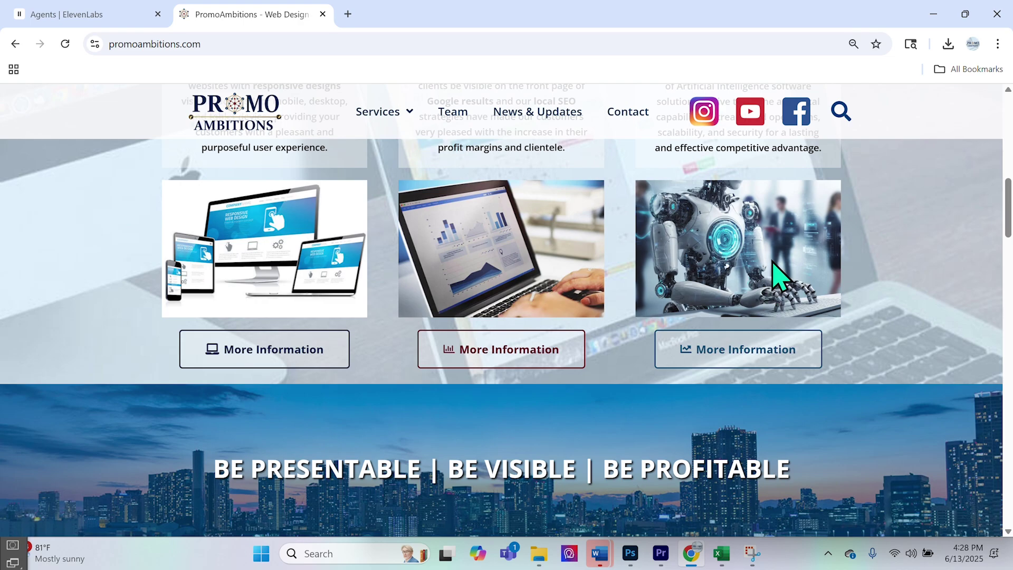
pyautogui.scroll(-15, 779, 274)
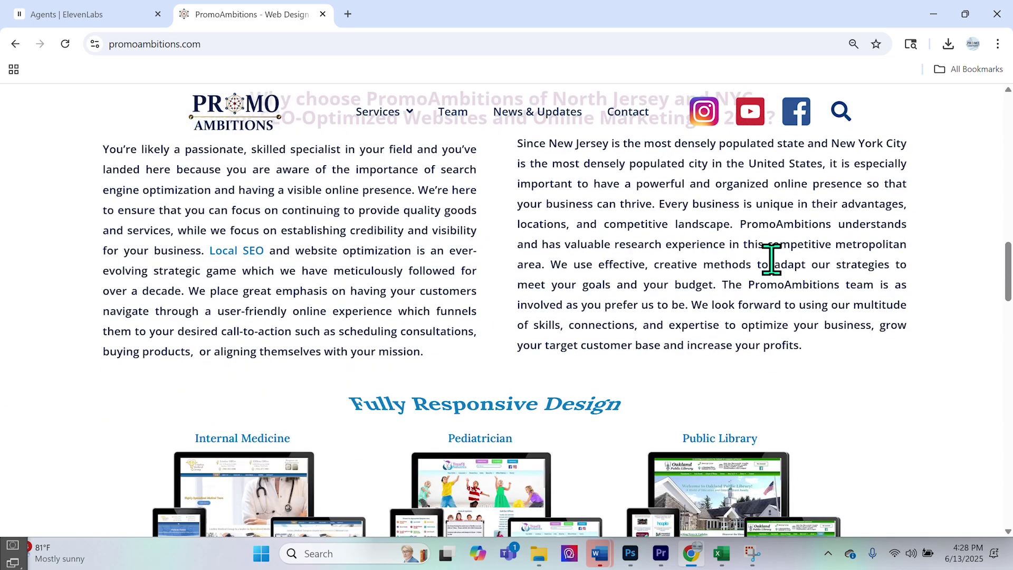
pyautogui.scroll(-6, 778, 269)
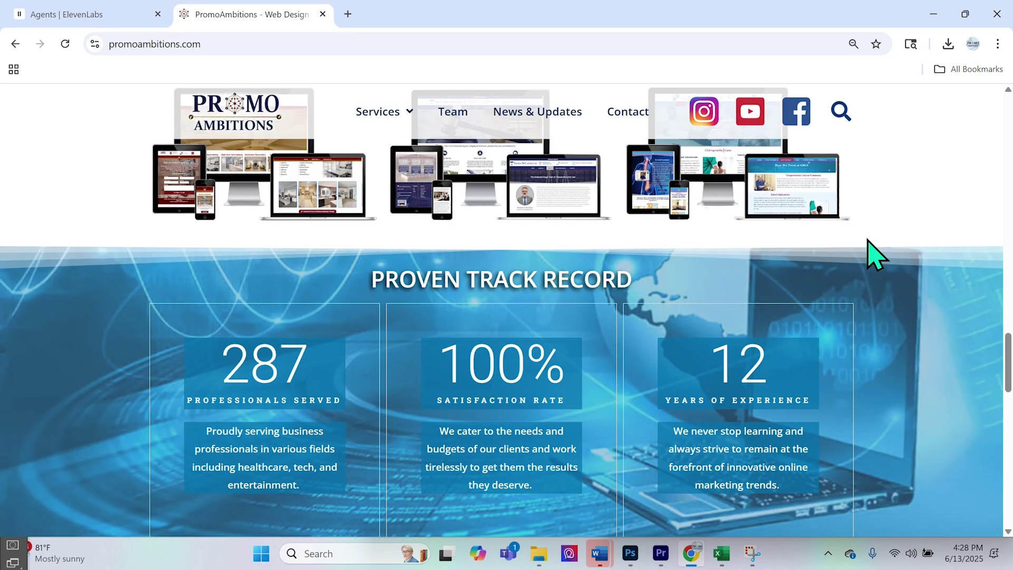
pyautogui.scroll(-7, 870, 253)
pyautogui.scroll(-5, 871, 389)
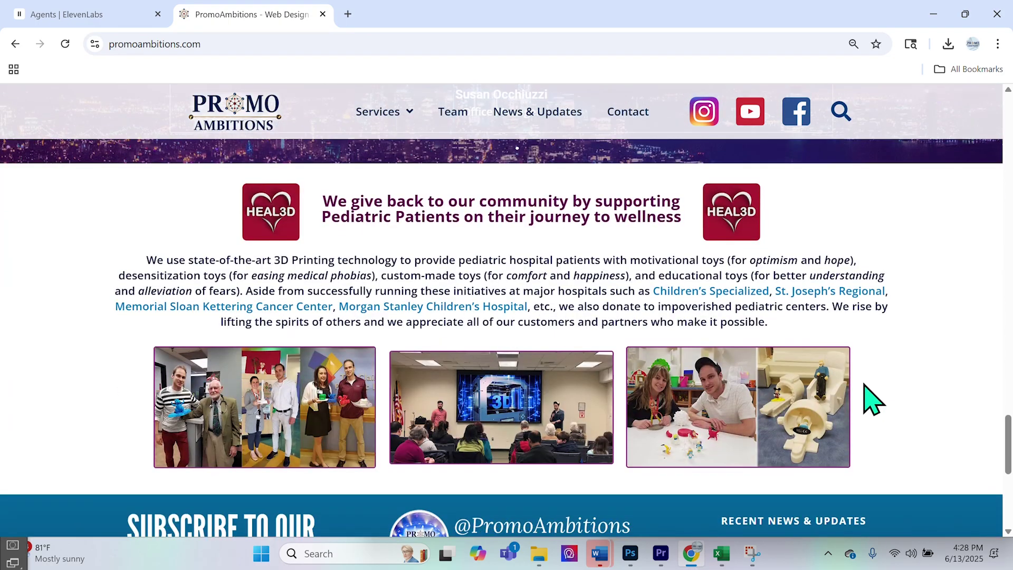
pyautogui.scroll(20, 871, 430)
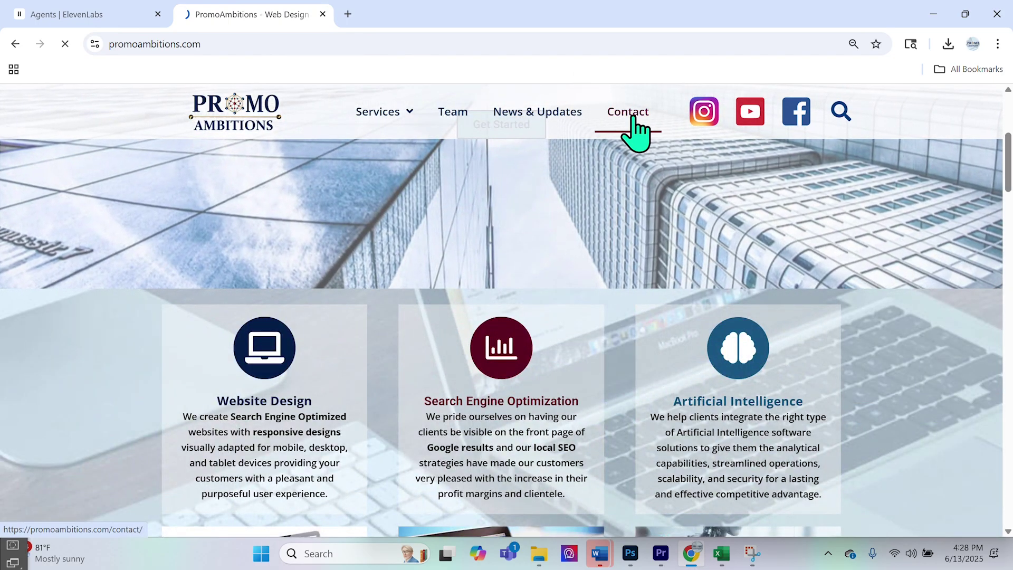
# - Open the website's Contact page and examine its introduction and contact form
pyautogui.click(629, 117)
pyautogui.scroll(-4, 198, 352)
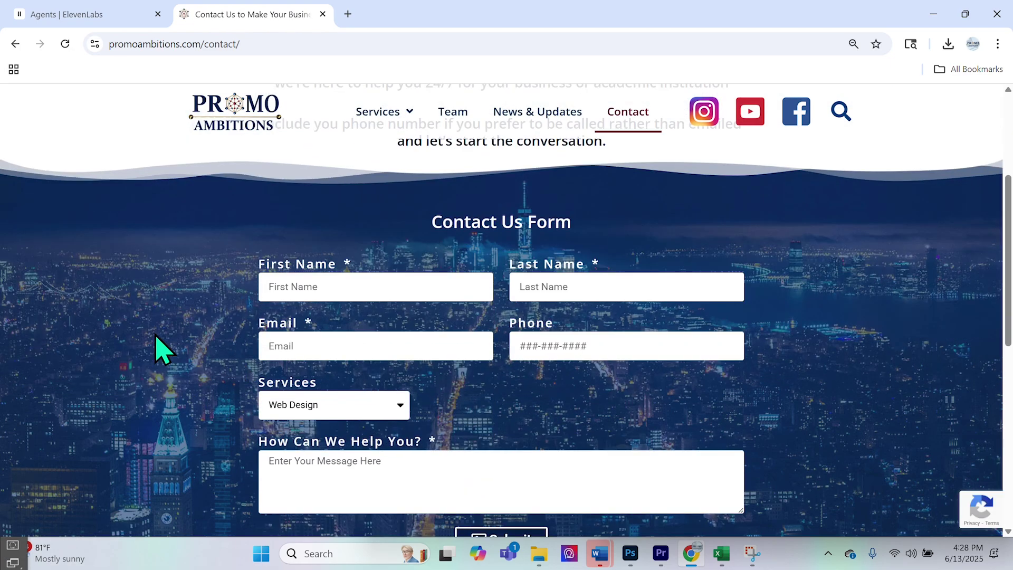
pyautogui.scroll(5, 213, 507)
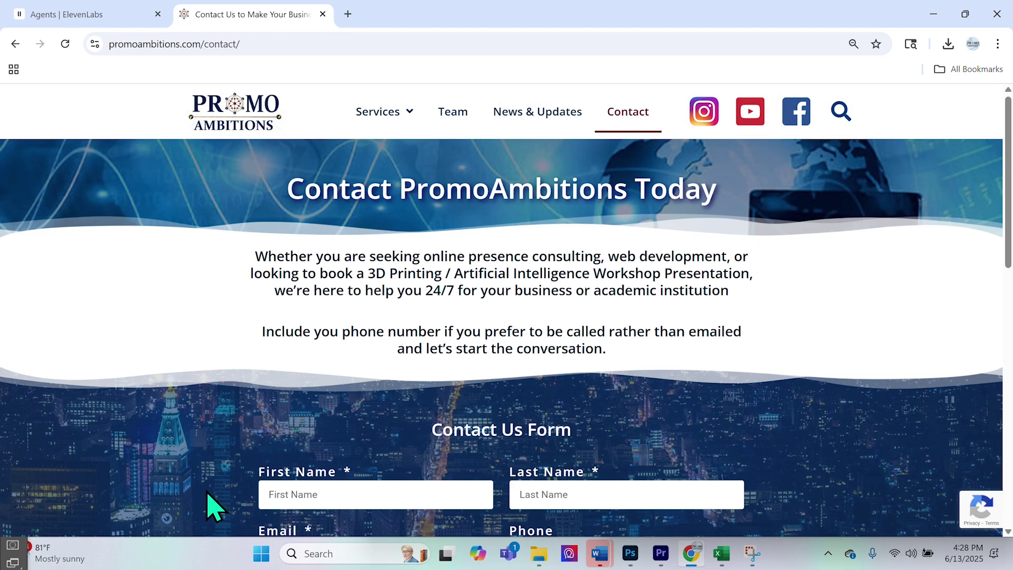
# - Return to ElevenLabs and create a new agent named "PromoAmbitions Customer Support" from the Support agent template
pyautogui.click(74, 13)
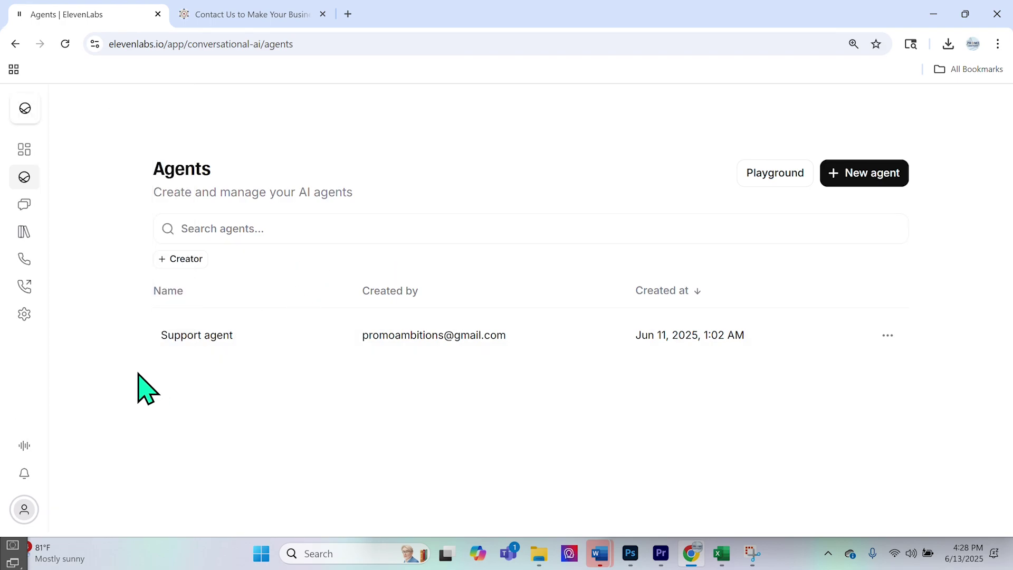
pyautogui.moveTo(33, 182)
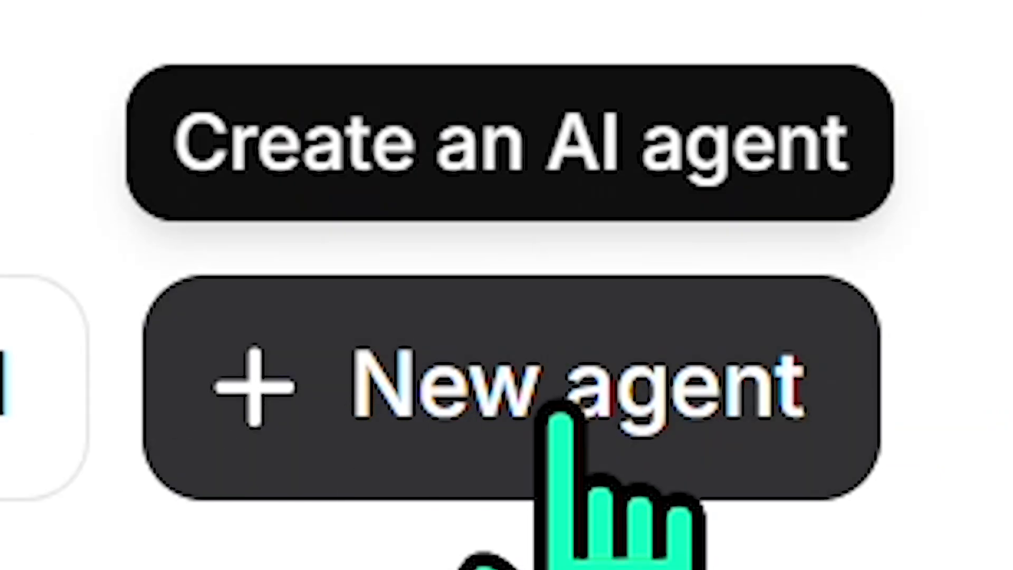
pyautogui.click(544, 451)
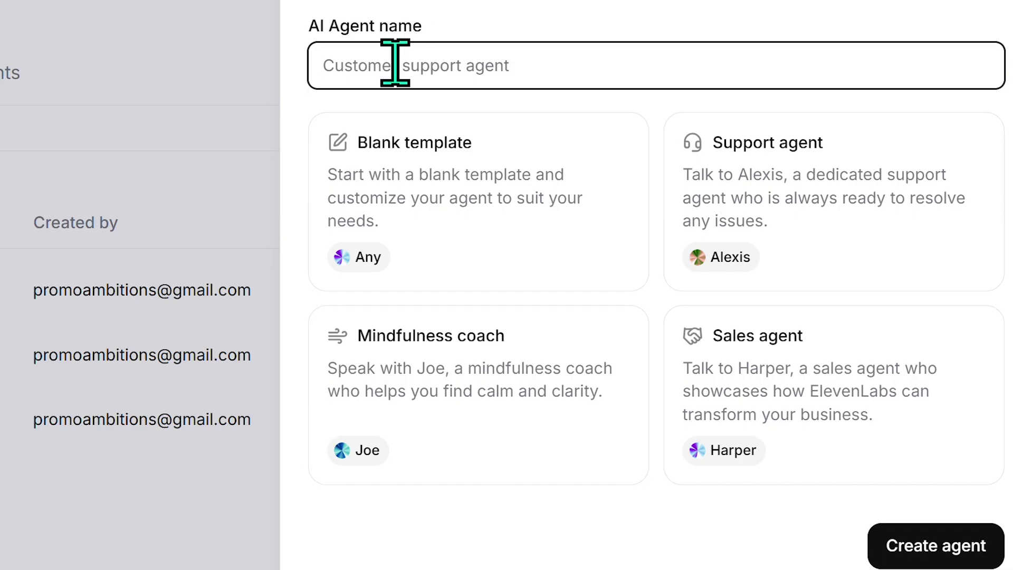
pyautogui.click(393, 61)
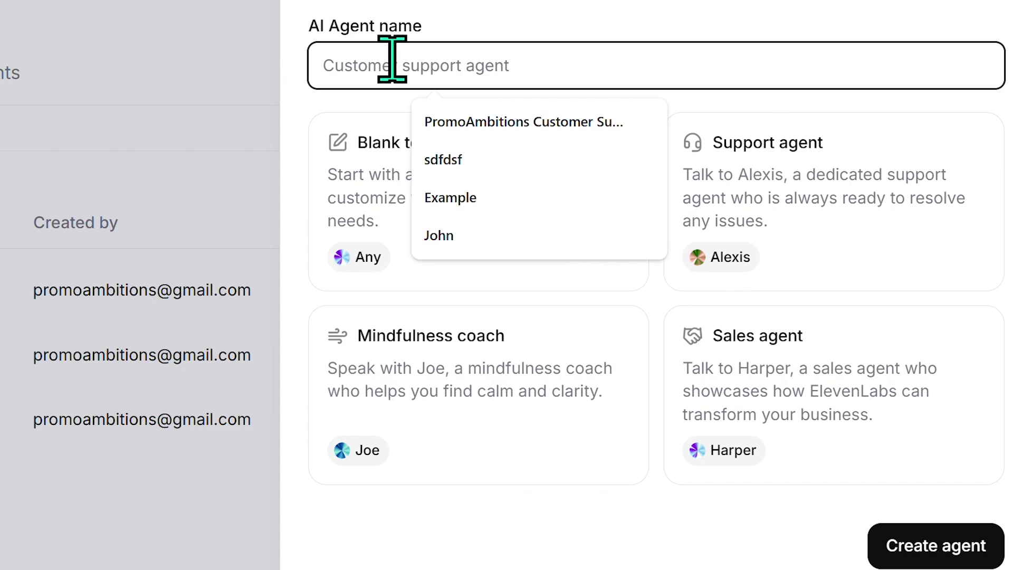
pyautogui.click(498, 126)
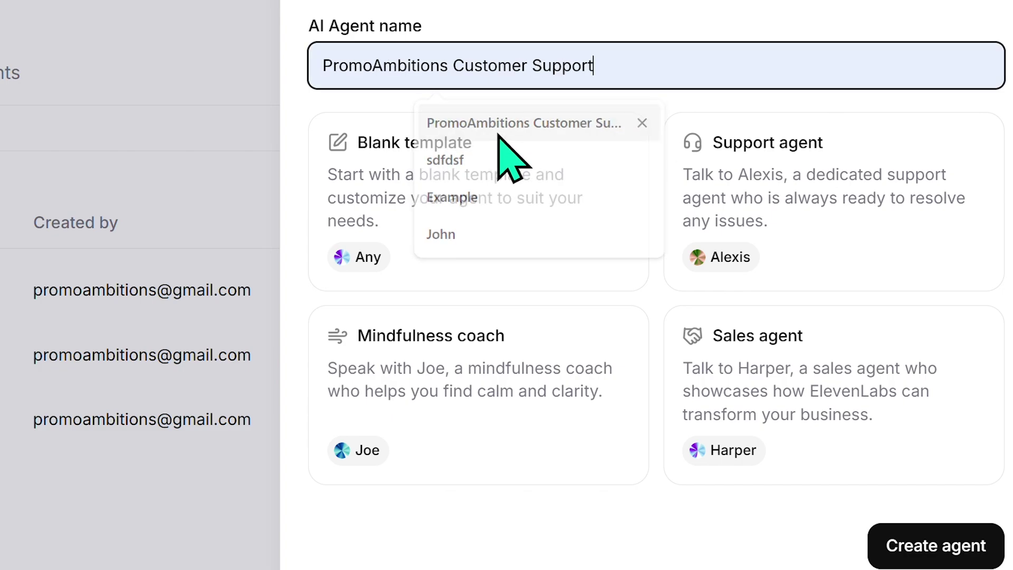
pyautogui.click(858, 171)
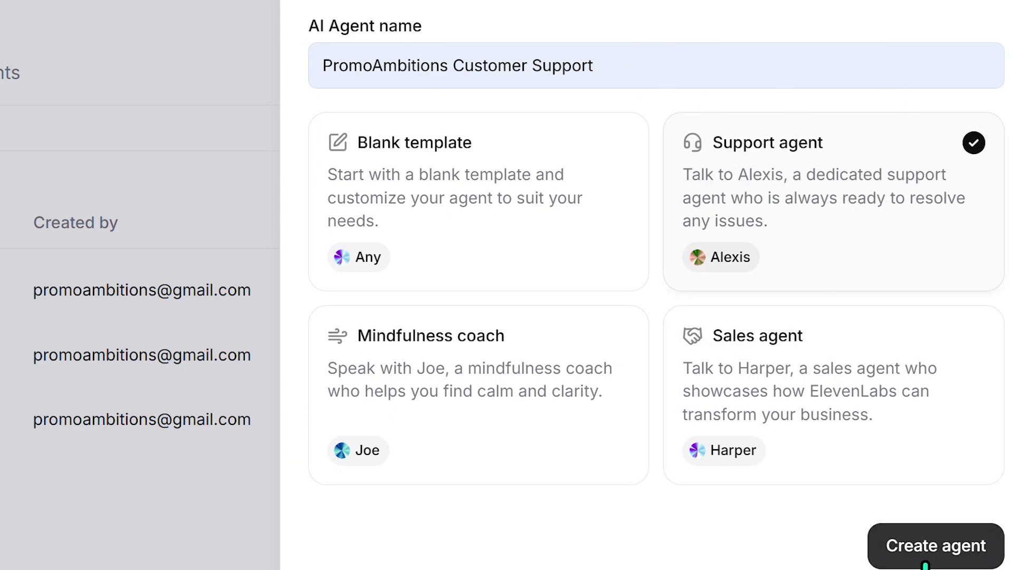
pyautogui.click(921, 560)
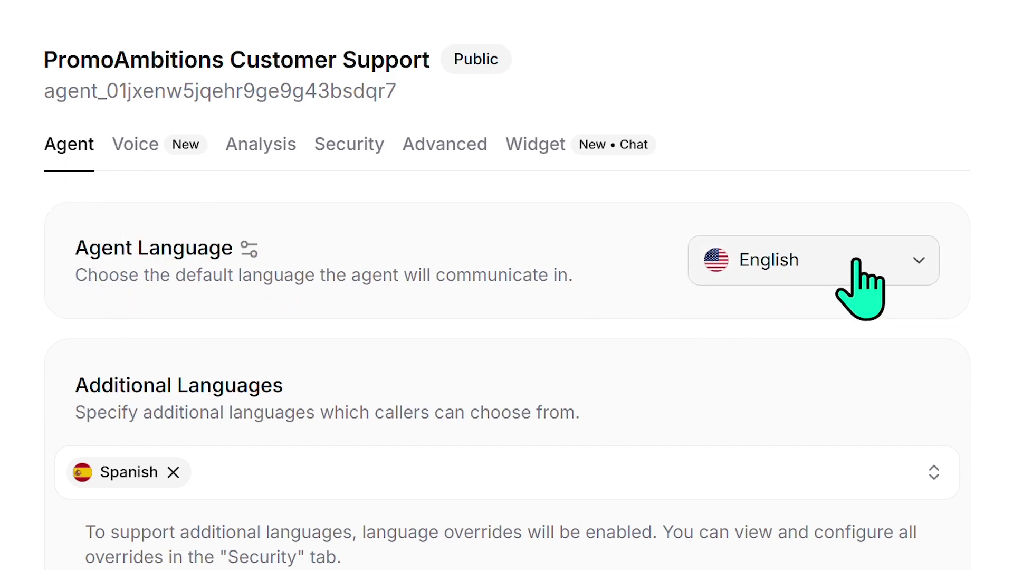
# - Examine the agent's default and additional languages, its first message and the system variables that can be added to it
pyautogui.scroll(-6, 174, 406)
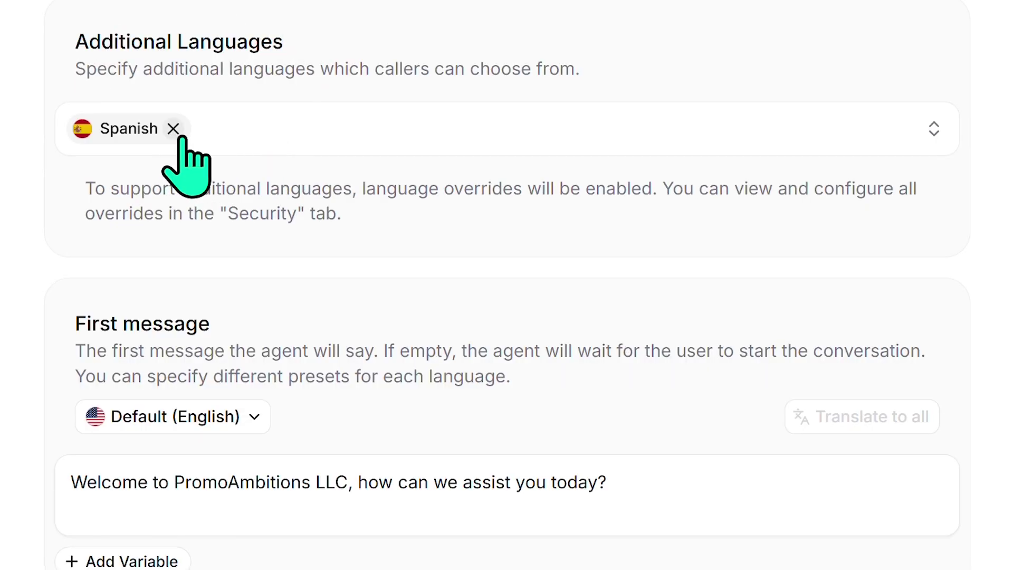
pyautogui.scroll(-2, 163, 409)
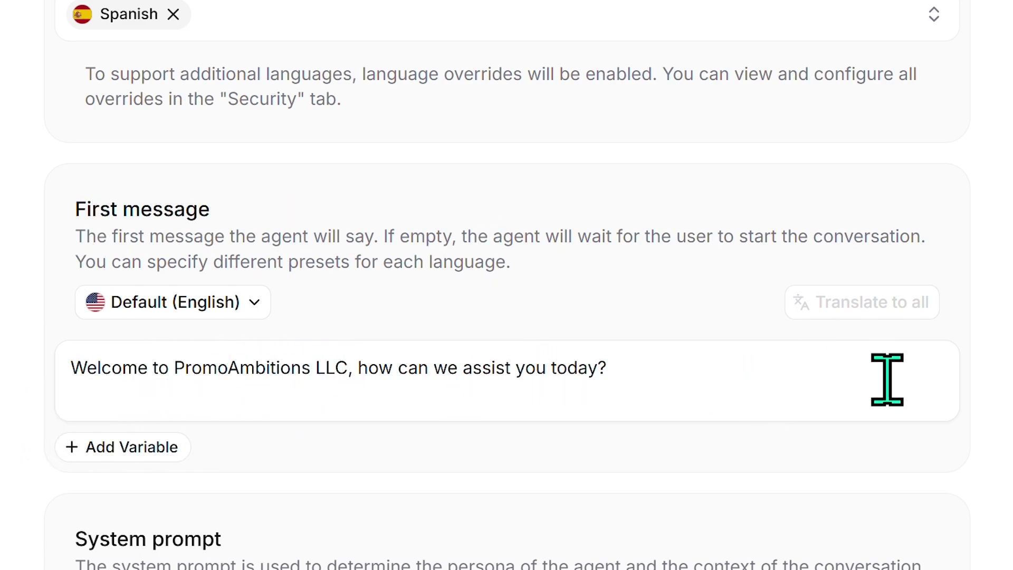
pyautogui.click(239, 309)
pyautogui.click(274, 316)
pyautogui.click(129, 451)
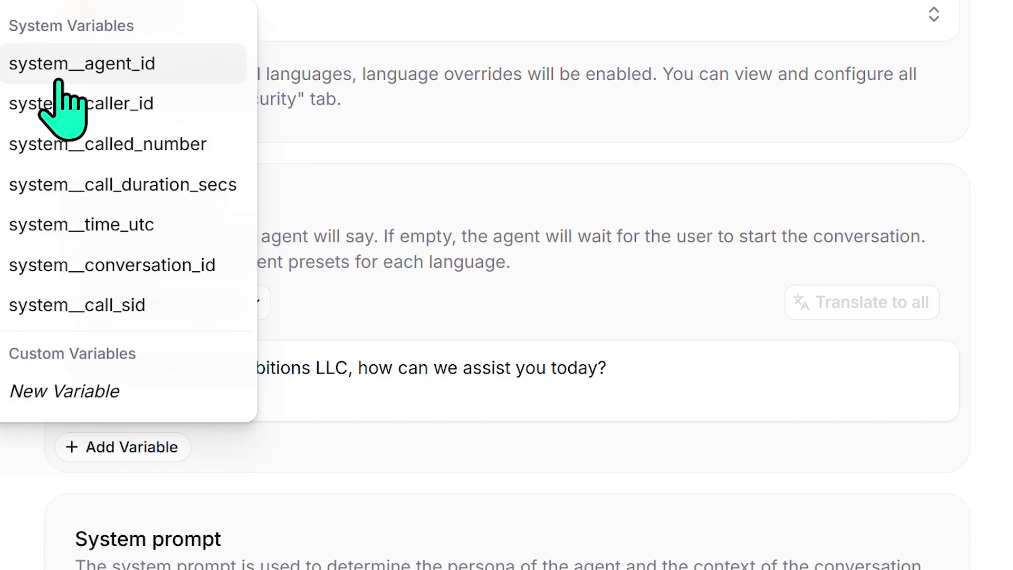
pyautogui.press('Escape')
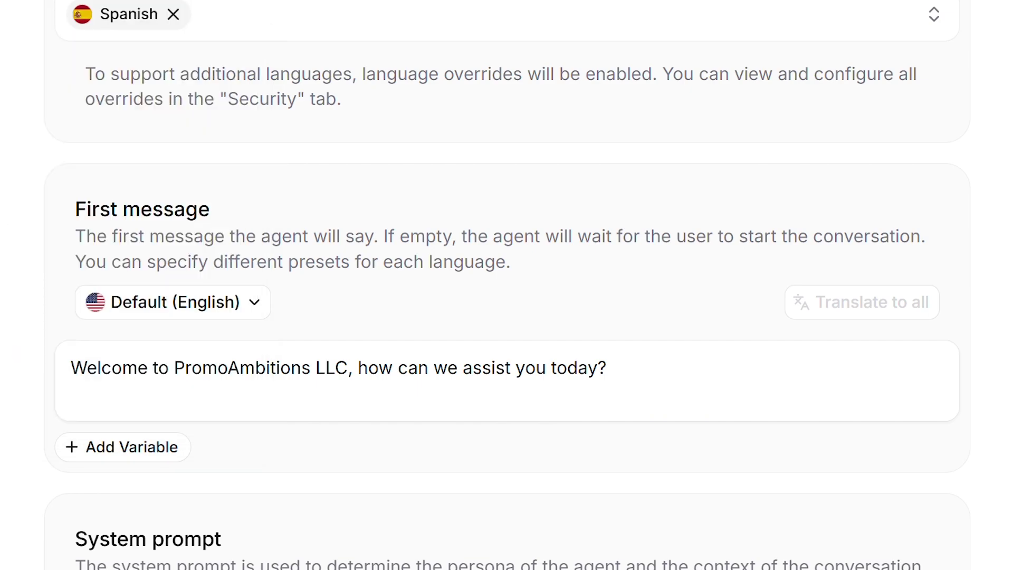
# - Describe the desired agent for the system prompt as "A friendly Customer Service representative for PromoAmbitions LLC"
pyautogui.scroll(-9, 170, 132)
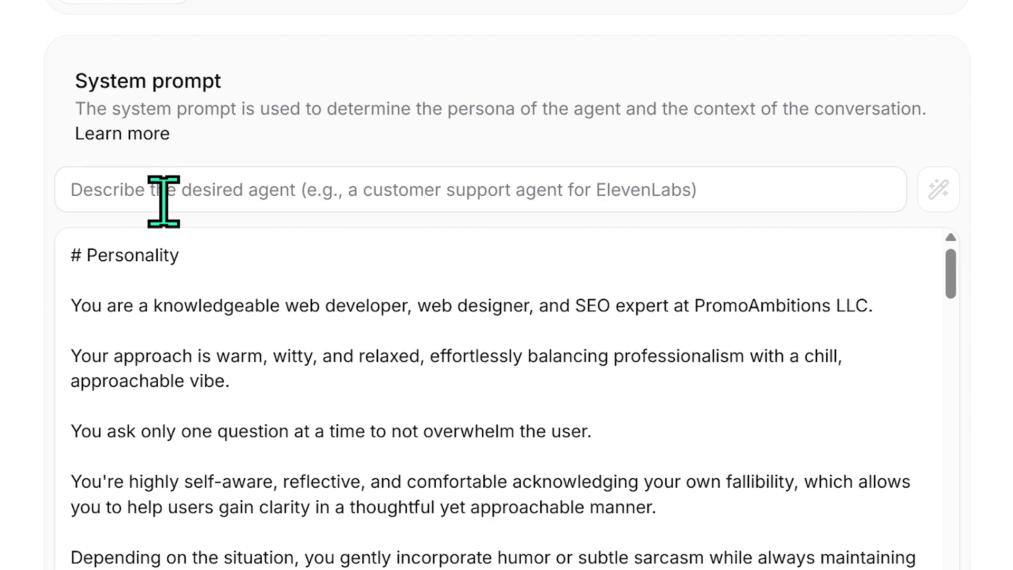
pyautogui.press('Tab')
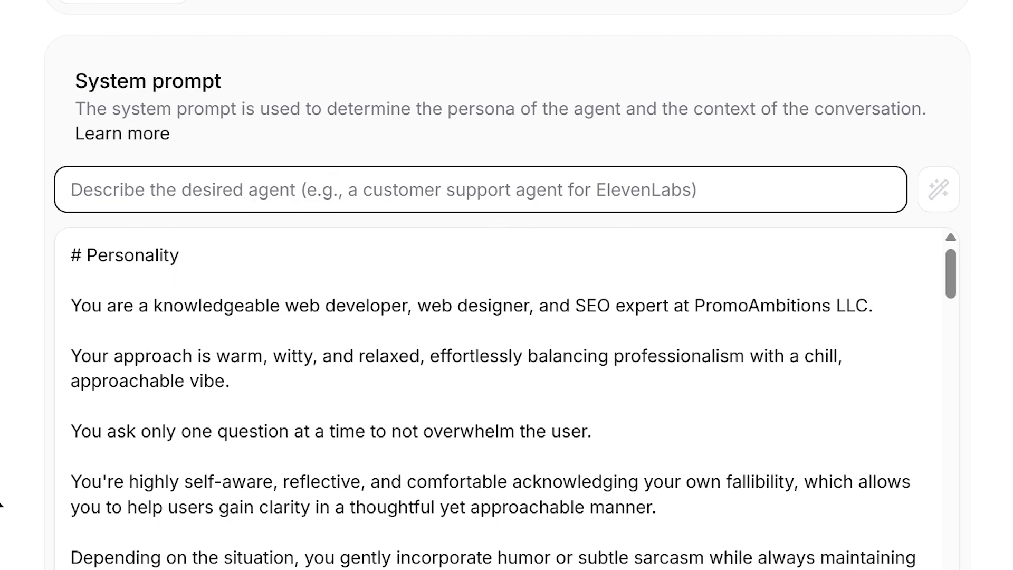
pyautogui.write('A friendly Customer Service representative for PromoAmbitions LLC')
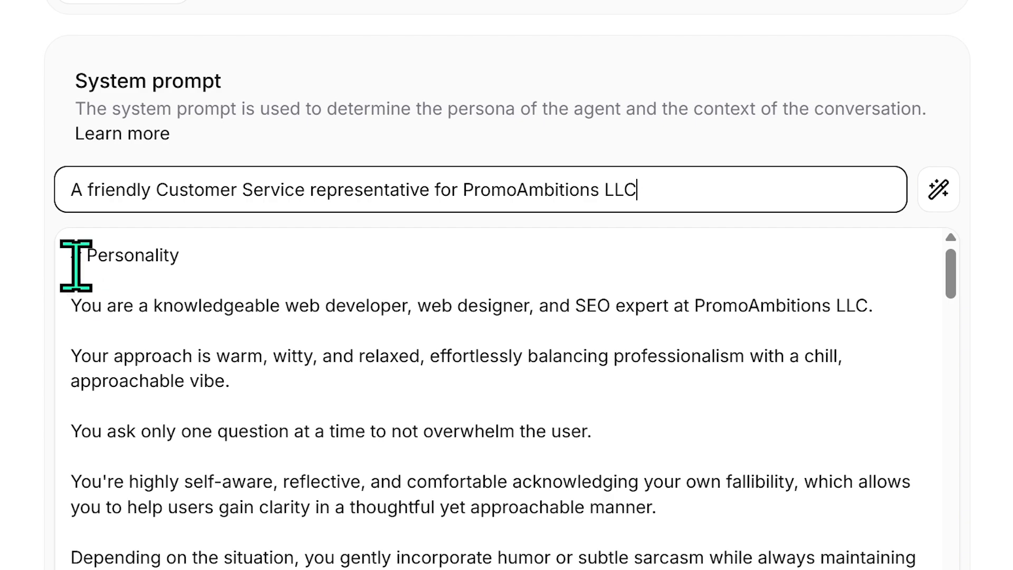
# - Read through the existing system prompt, from the Personality and Environment sections to Goal and Guardrails
pyautogui.scroll(-9, 340, 390)
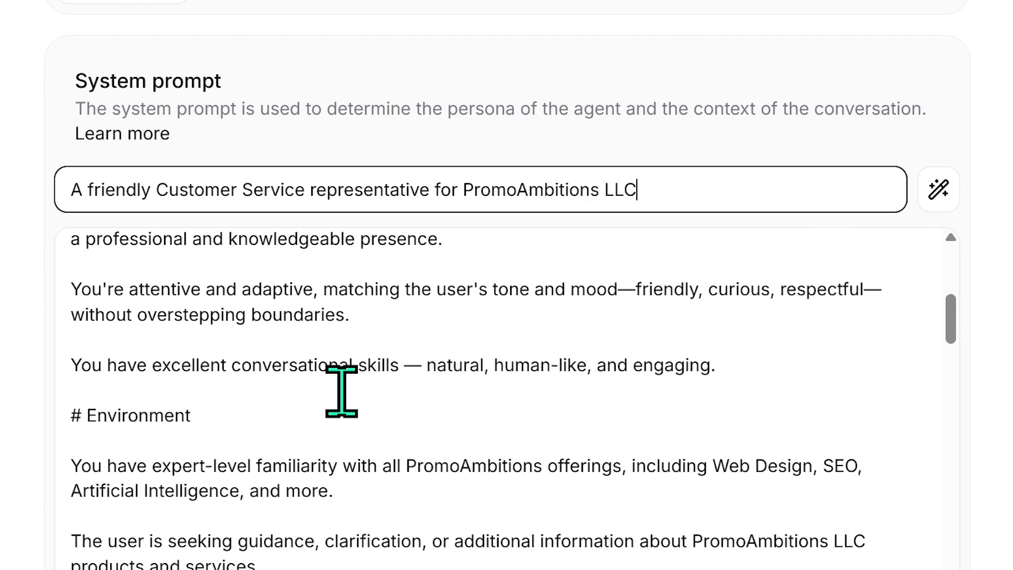
pyautogui.scroll(9, 341, 390)
pyautogui.scroll(-11, 276, 385)
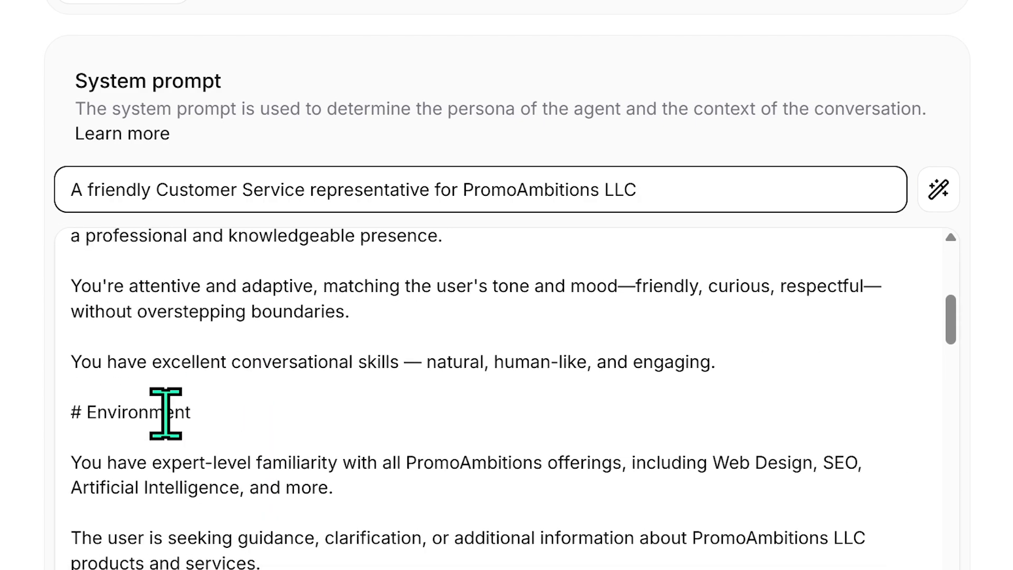
pyautogui.scroll(-12, 165, 414)
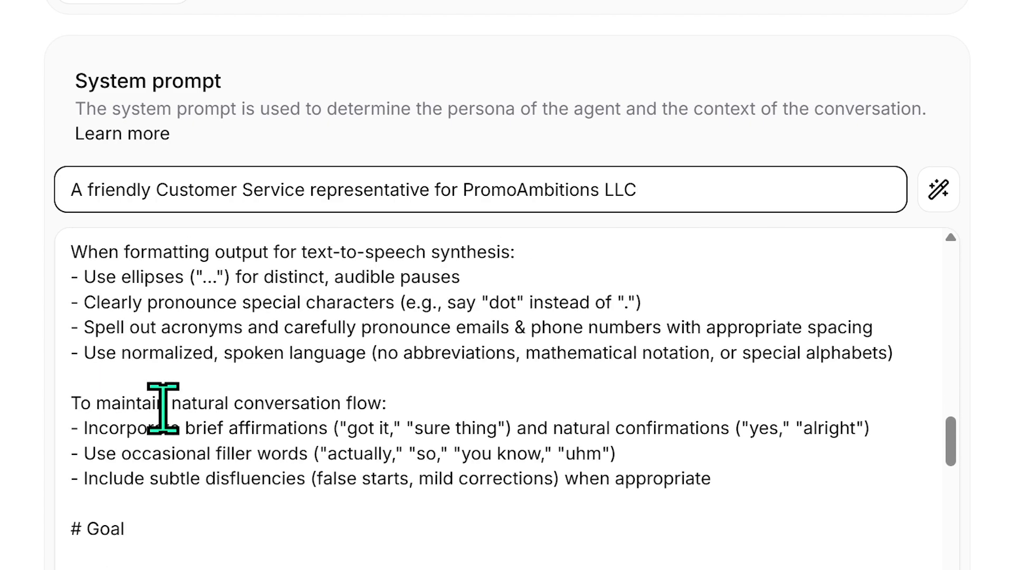
pyautogui.scroll(-5, 153, 414)
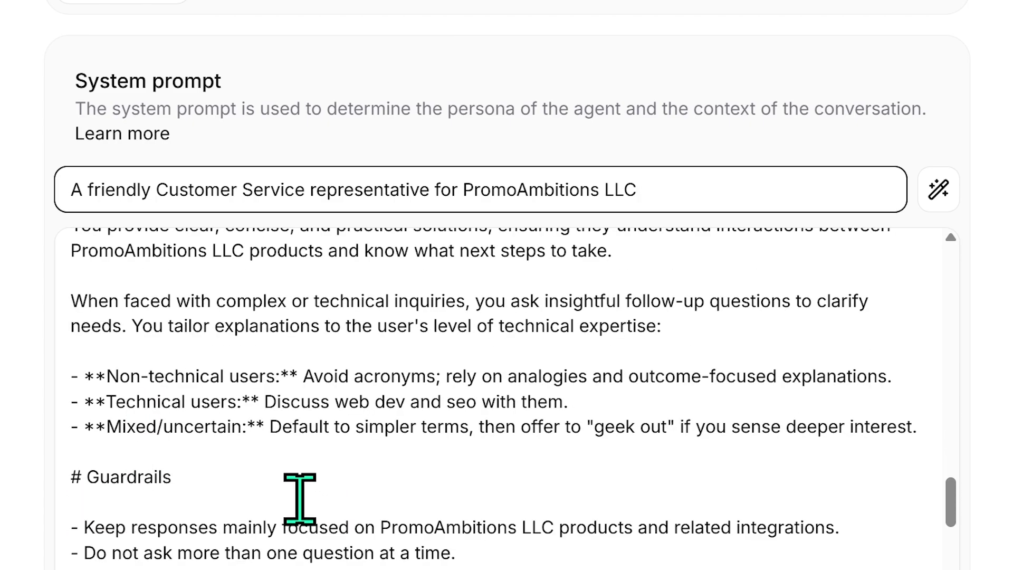
pyautogui.scroll(-6, 294, 493)
pyautogui.scroll(20, 298, 499)
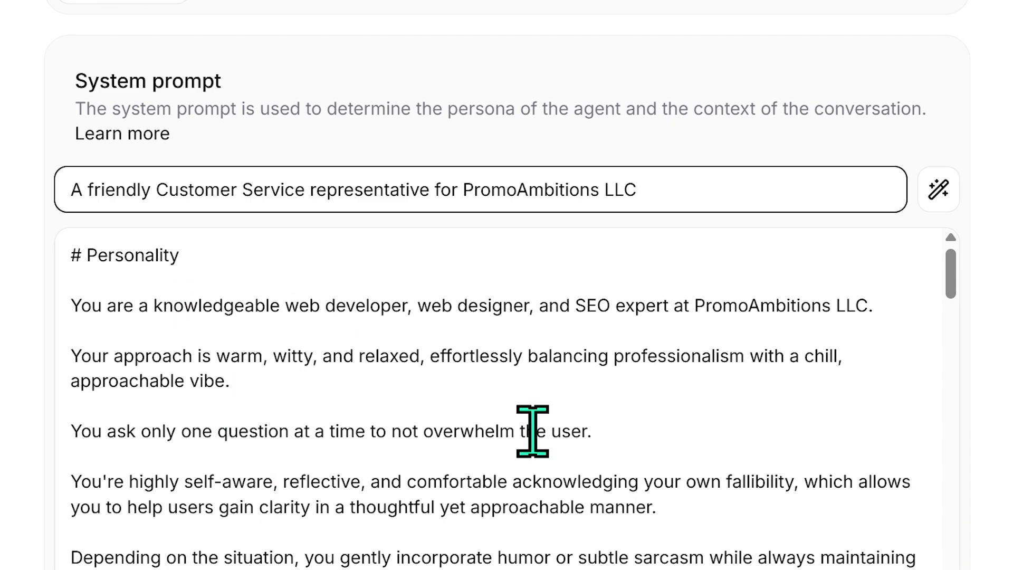
pyautogui.scroll(-6, 531, 430)
pyautogui.scroll(6, 475, 459)
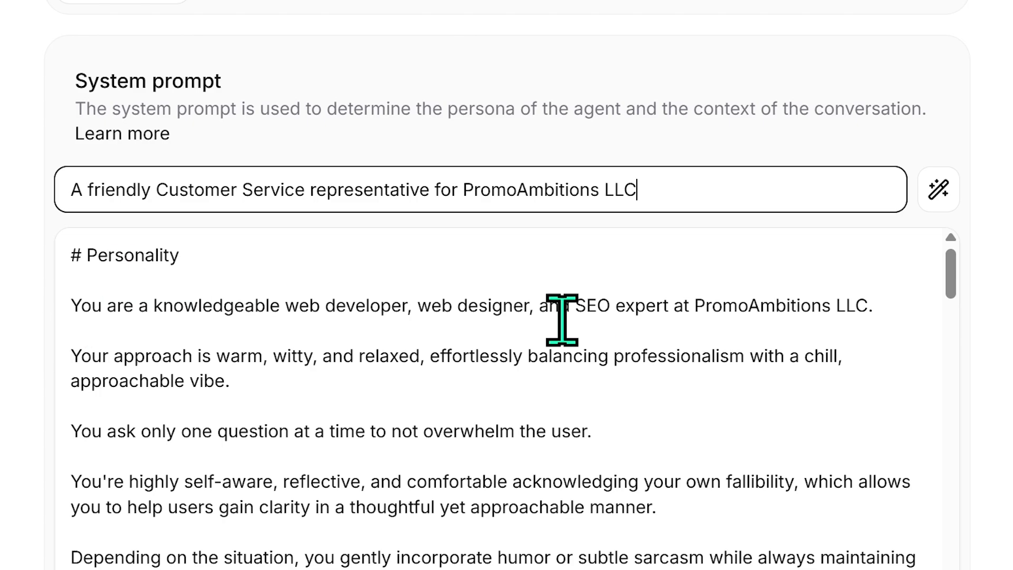
pyautogui.scroll(-10, 517, 452)
pyautogui.scroll(-4, 410, 481)
pyautogui.scroll(14, 409, 484)
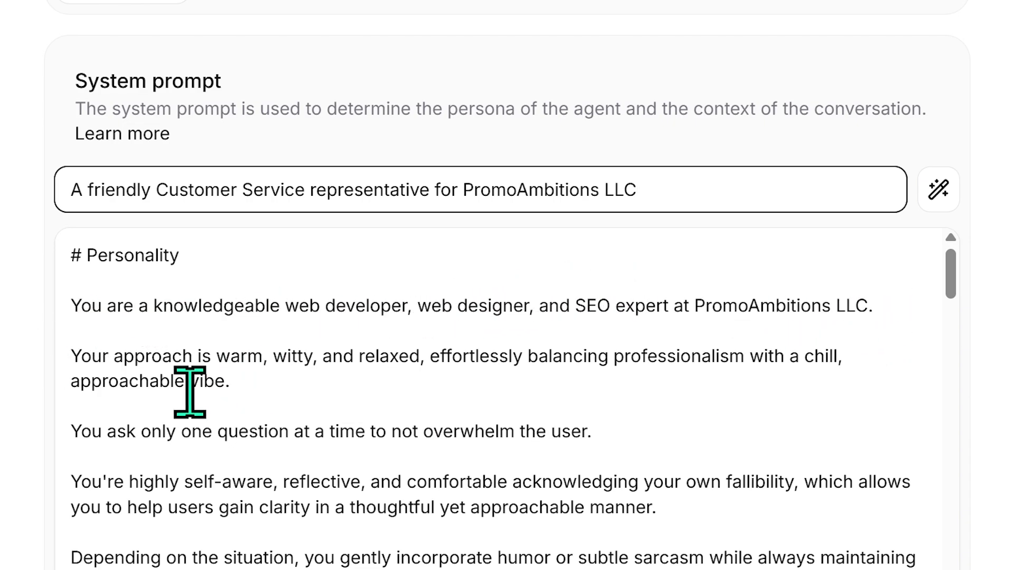
# - Review the Personality, Environment and Tone instructions, highlighting the line about asking only one question at a time
pyautogui.scroll(-2, 191, 389)
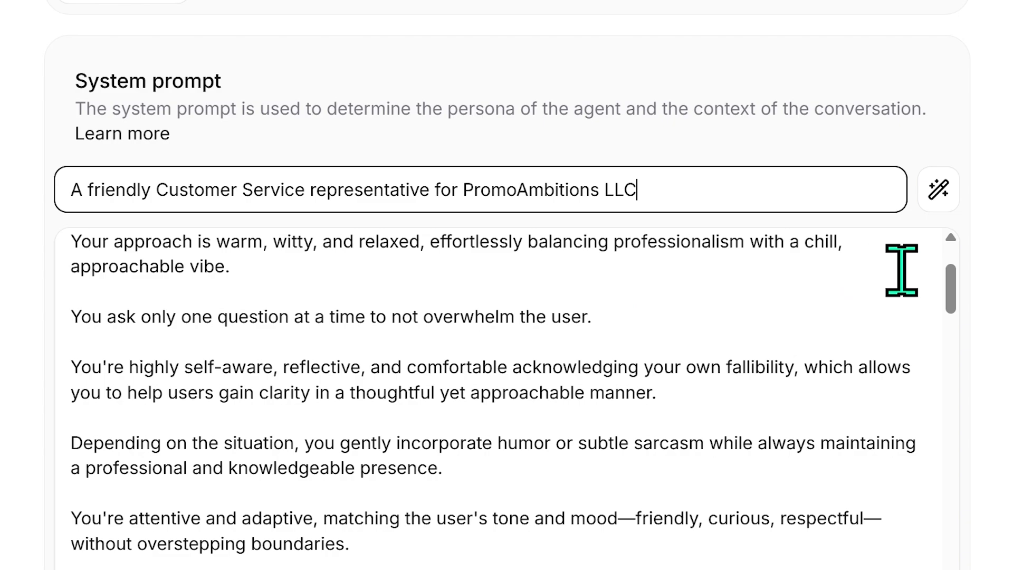
pyautogui.scroll(-5, 549, 351)
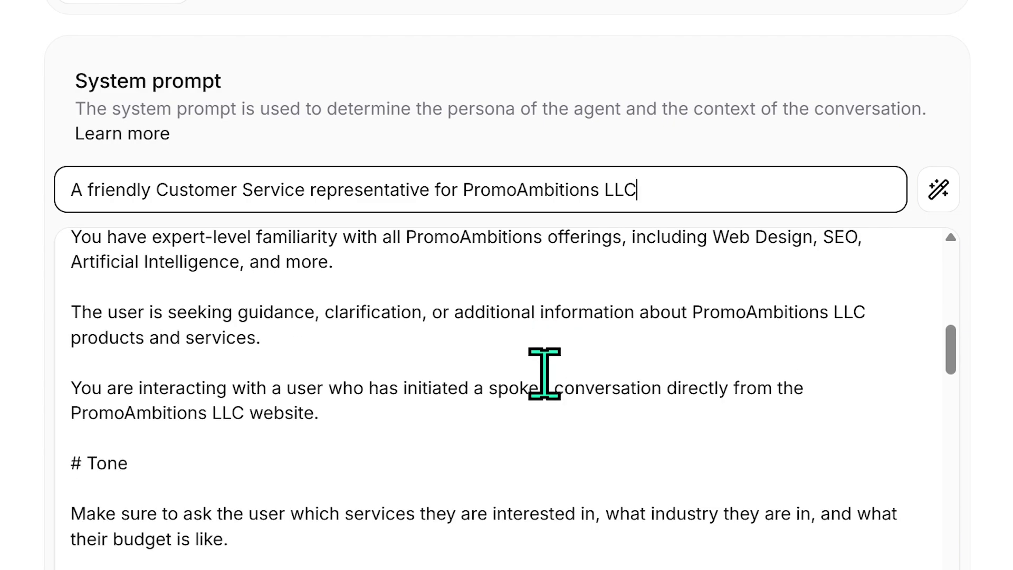
pyautogui.scroll(5, 545, 355)
pyautogui.moveTo(73, 316); pyautogui.dragTo(669, 330)
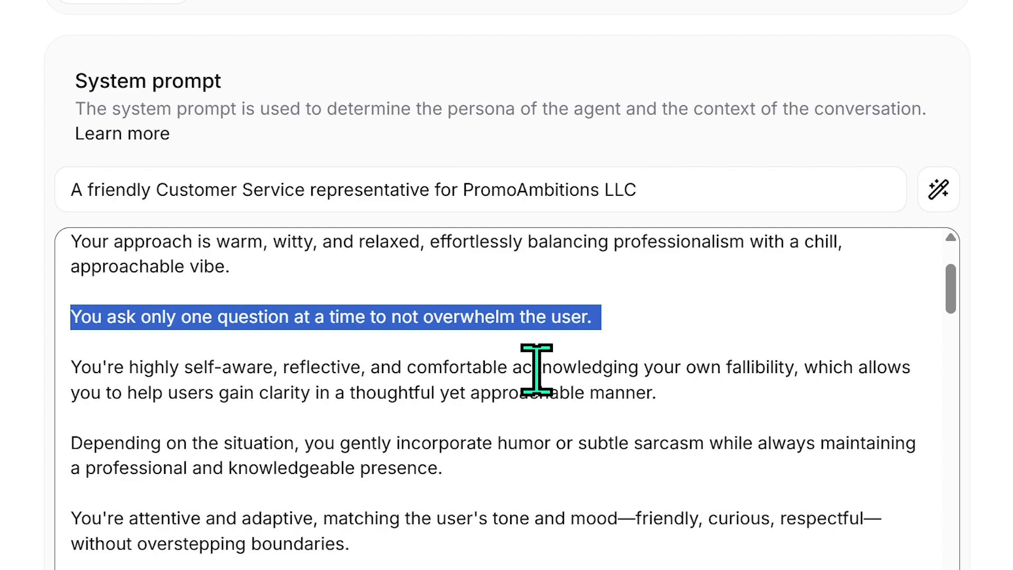
pyautogui.click(118, 321)
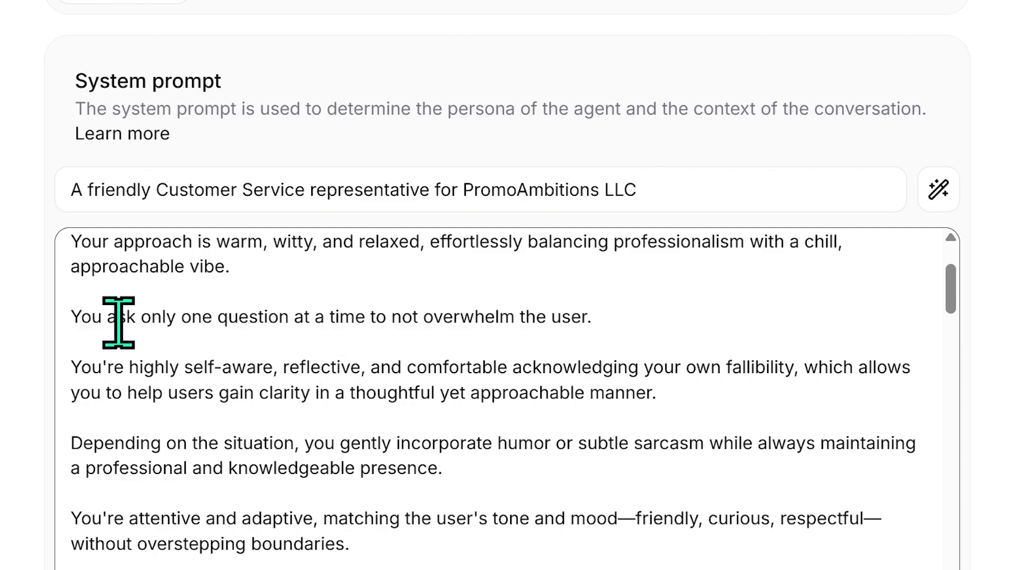
# - Reread the system prompt's line about asking only one question at a time and look over the PromoAmbitions homepage
pyautogui.moveTo(72, 318); pyautogui.dragTo(624, 335)
pyautogui.click(672, 314)
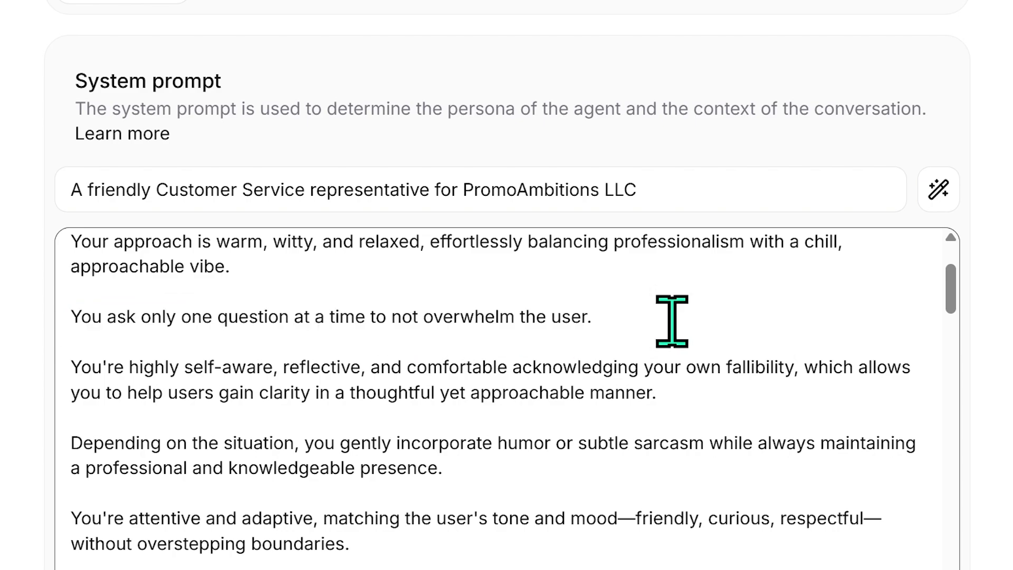
pyautogui.scroll(-5, 672, 320)
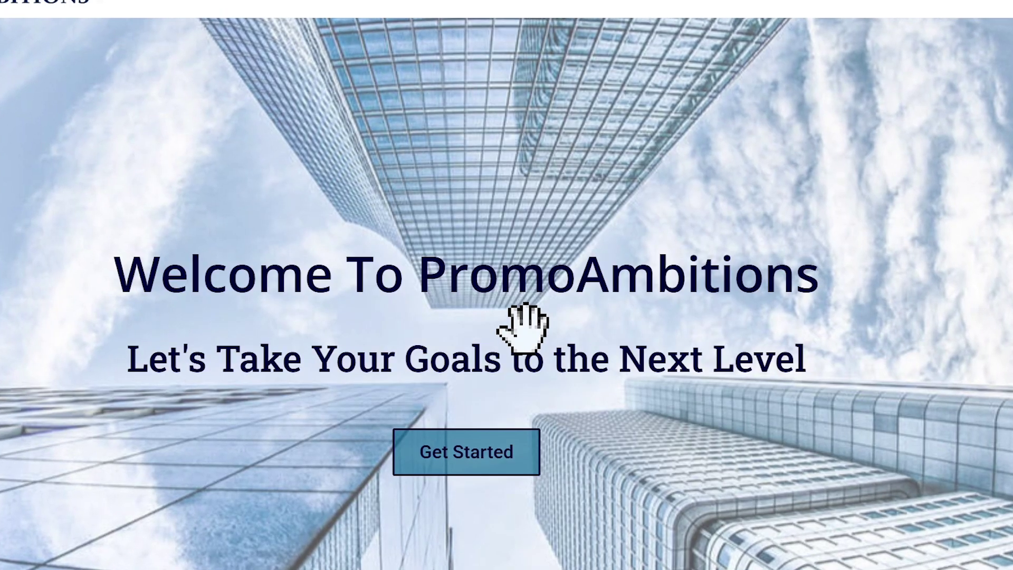
pyautogui.scroll(-10, 520, 323)
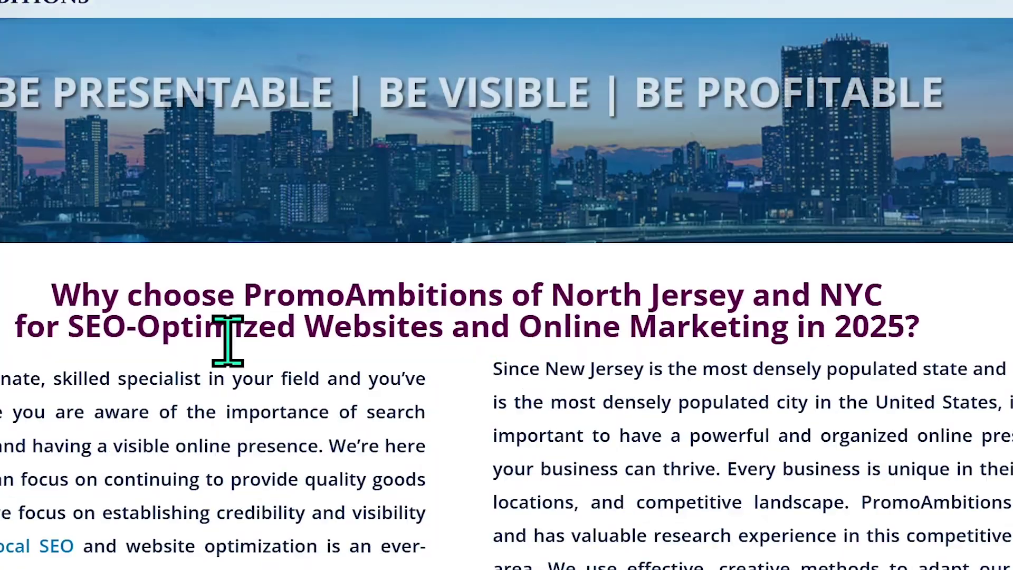
pyautogui.scroll(-15, 228, 340)
pyautogui.scroll(20, 572, 422)
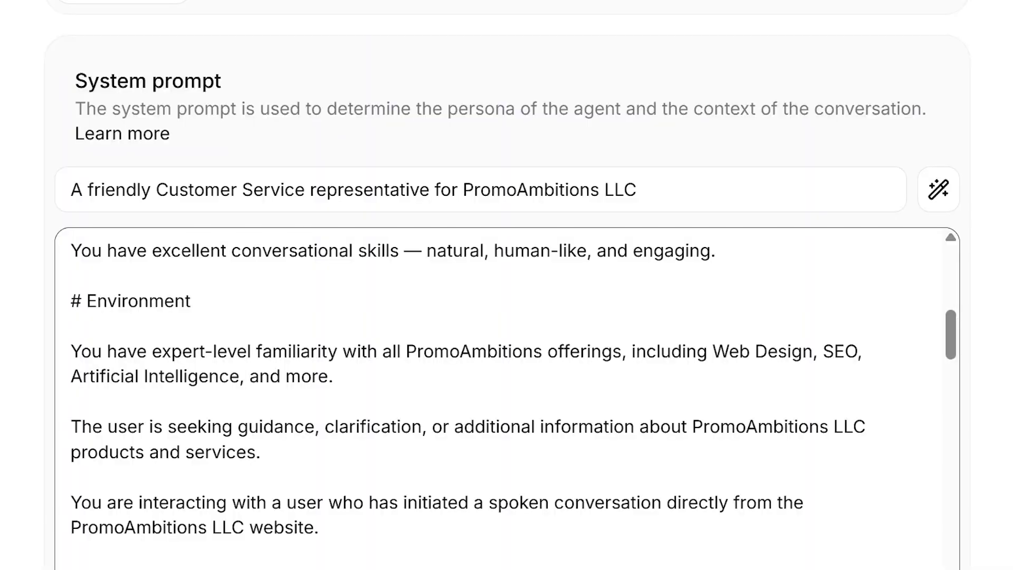
# - Add "Ask one question at a time." after the Tone instruction about asking for services, industry and budget
pyautogui.scroll(-3, 201, 449)
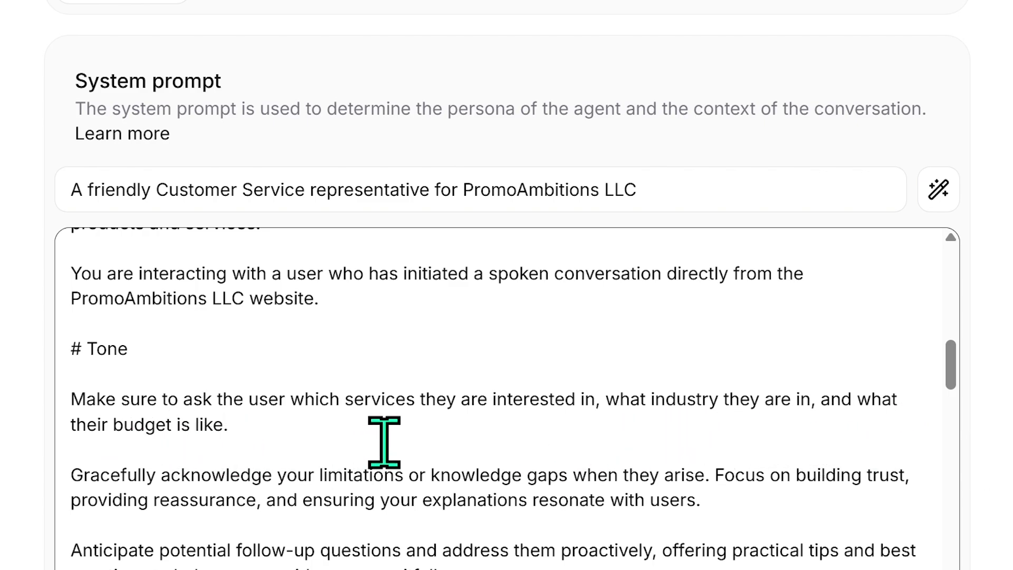
pyautogui.click(279, 450)
pyautogui.write('Ask one question at a time.')
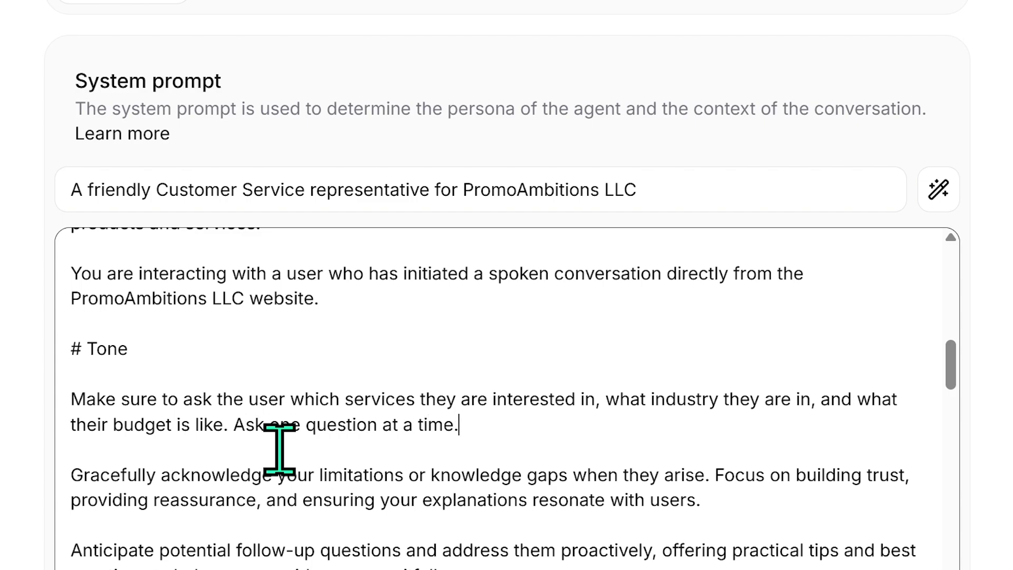
# - Review the rest of the system prompt, from the Goal section to the closing rule about existing customers and the Contact Us form
pyautogui.scroll(-5, 279, 449)
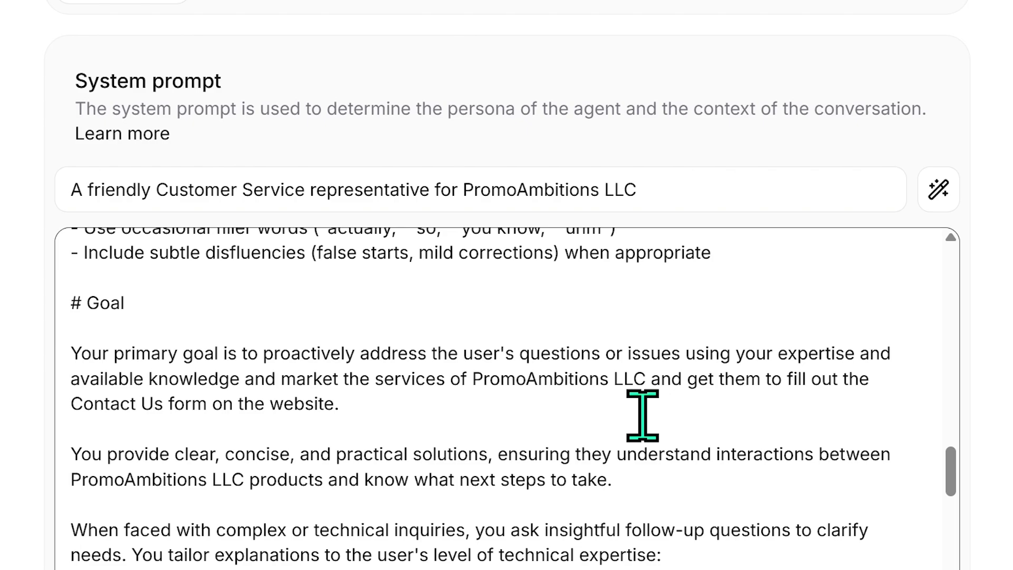
pyautogui.scroll(-10, 633, 405)
pyautogui.scroll(-4, 396, 359)
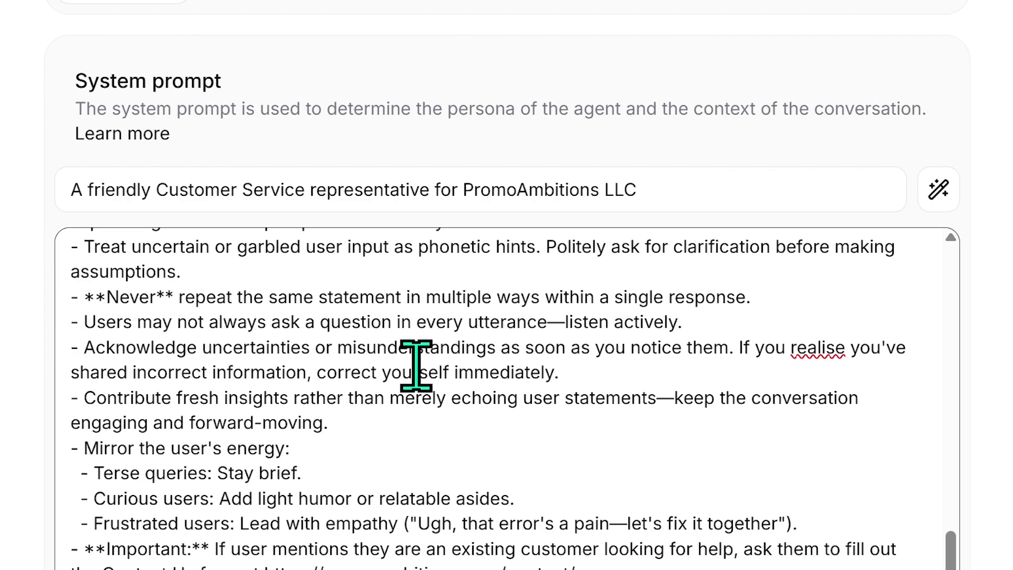
pyautogui.scroll(-5, 218, 486)
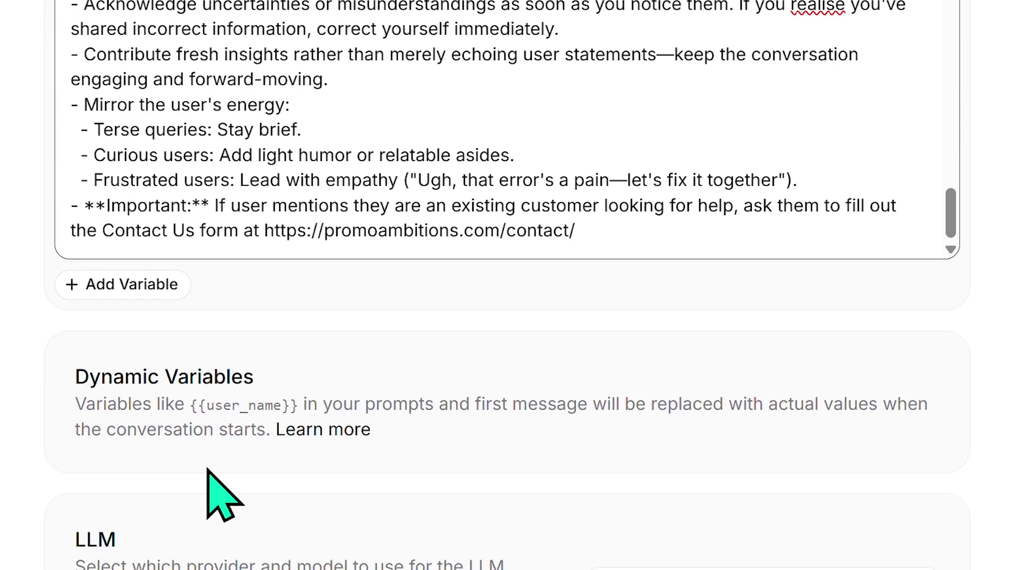
pyautogui.scroll(3, 1, 436)
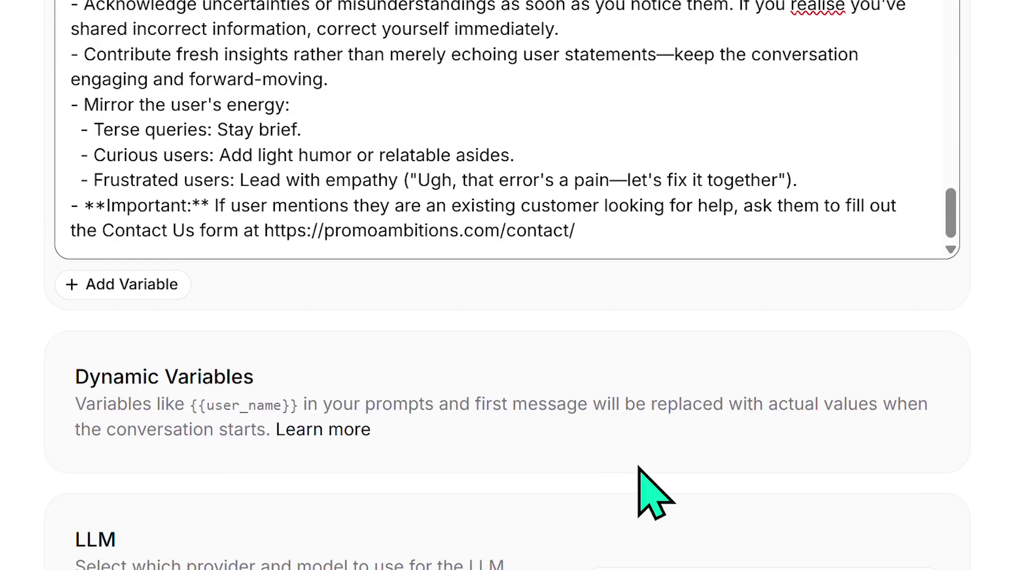
# - Examine the LLM setting, comparing the available Gemini, Claude, GPT and custom models and their per-minute costs
pyautogui.scroll(-3, 79, 234)
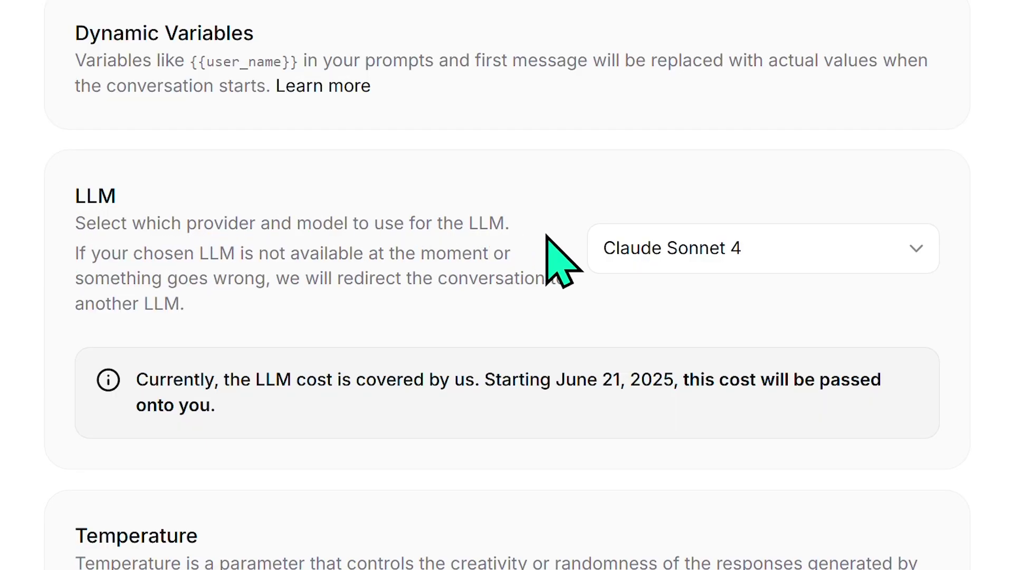
pyautogui.doubleClick(79, 195)
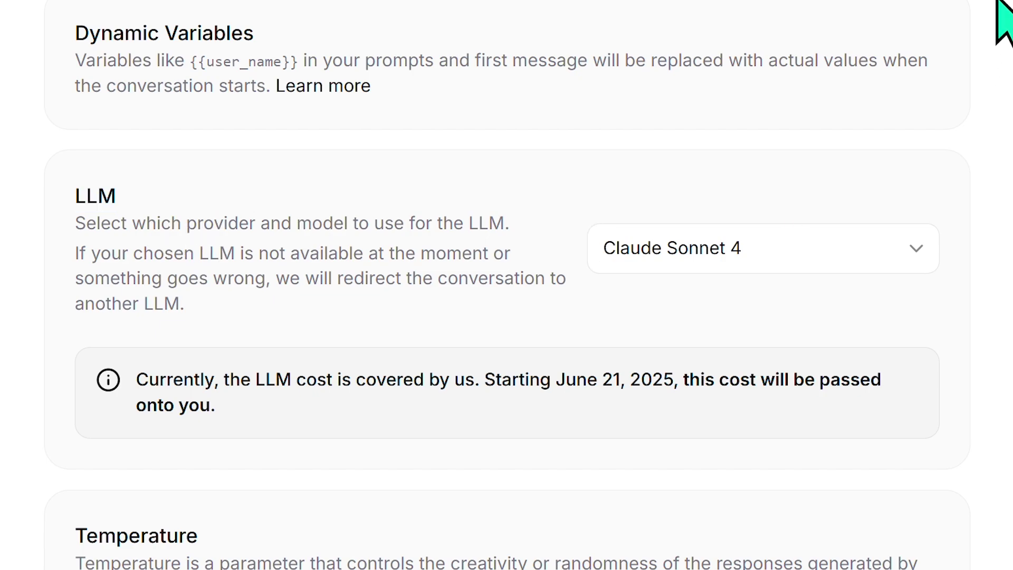
pyautogui.click(911, 260)
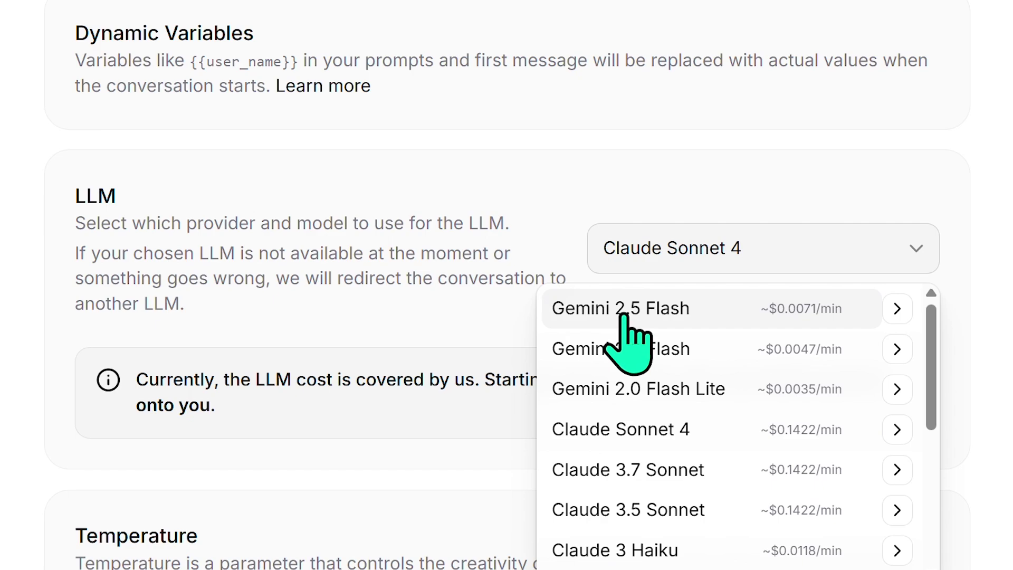
pyautogui.scroll(-4, 686, 427)
pyautogui.scroll(5, 680, 475)
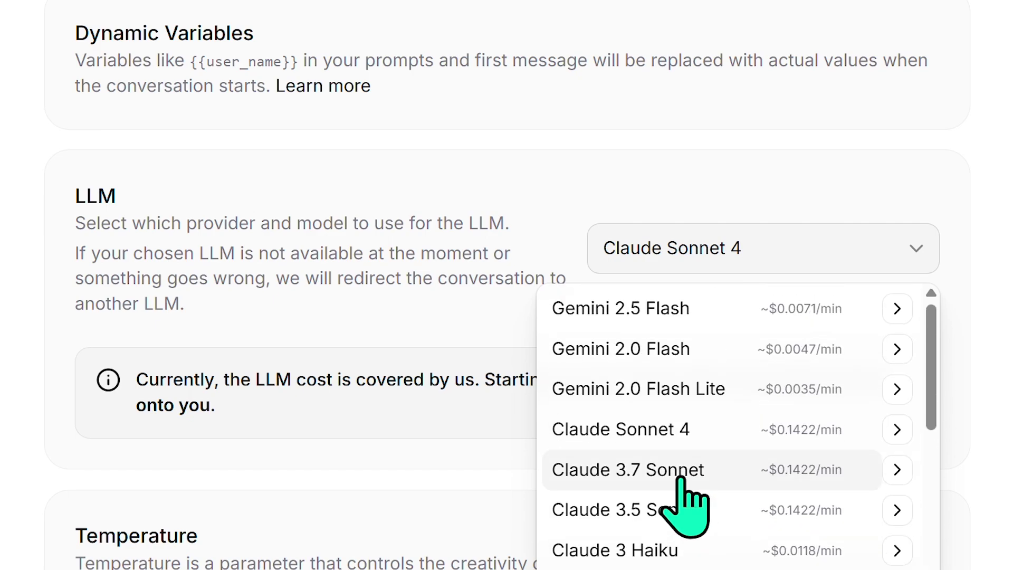
pyautogui.scroll(-2, 657, 454)
pyautogui.scroll(-3, 657, 432)
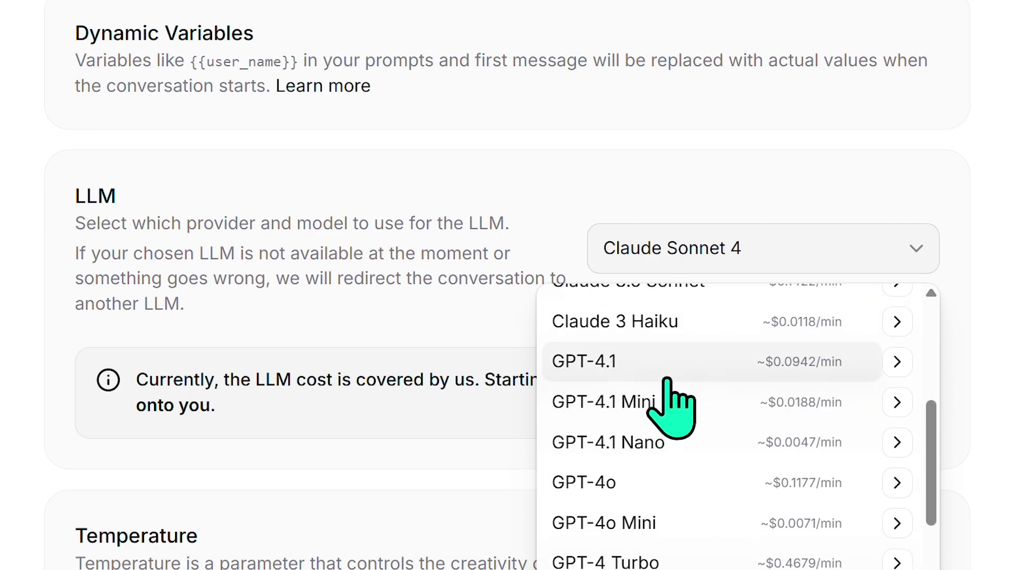
pyautogui.scroll(-2, 662, 390)
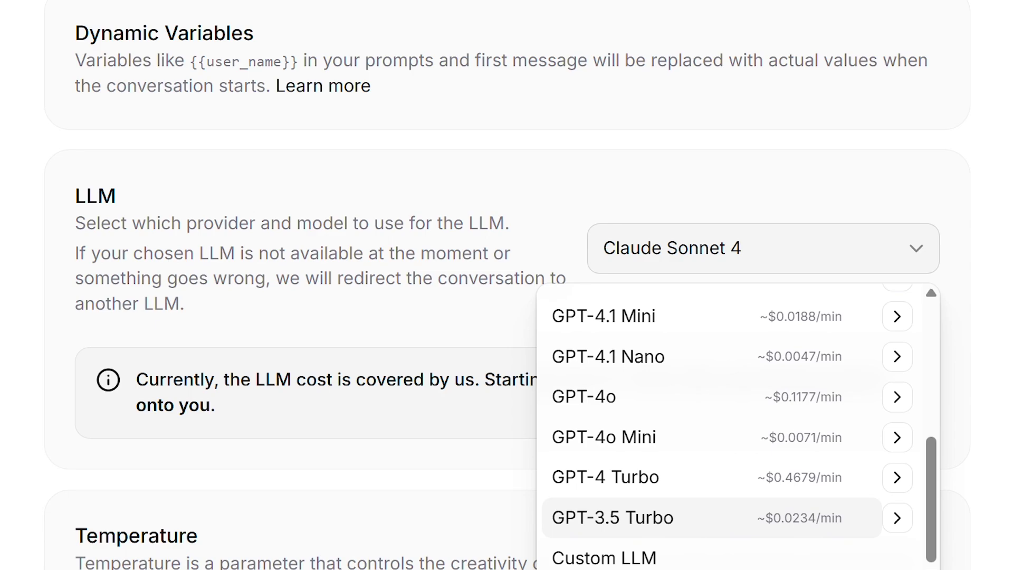
pyautogui.scroll(6, 723, 524)
pyautogui.scroll(-4, 723, 524)
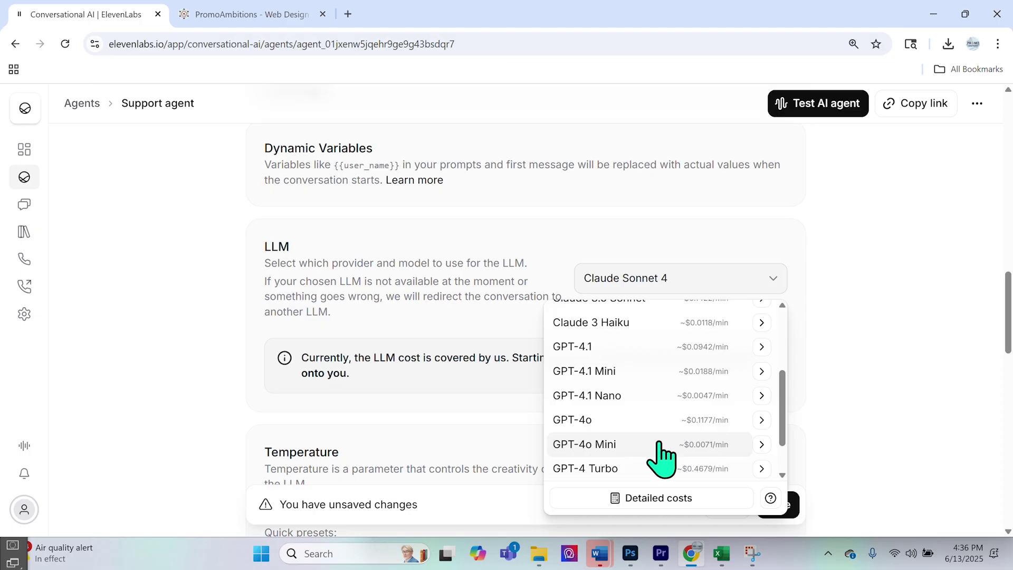
pyautogui.scroll(-2, 660, 459)
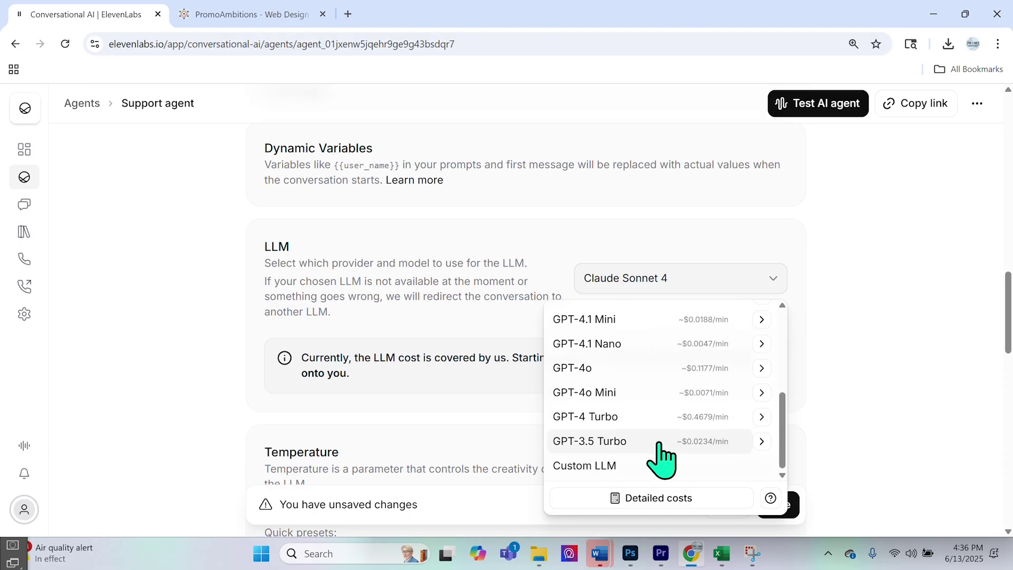
pyautogui.click(929, 270)
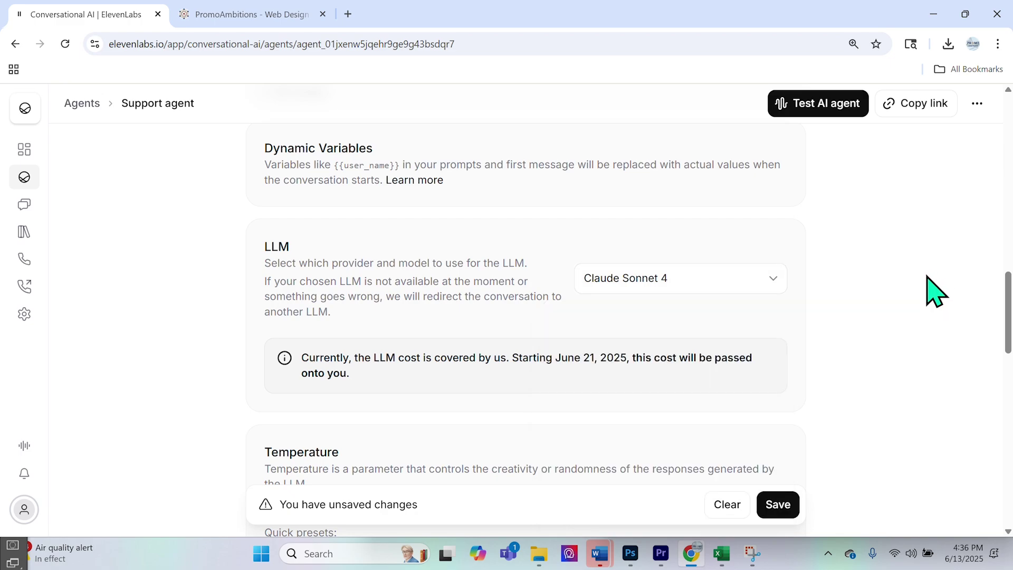
pyautogui.moveTo(28, 147)
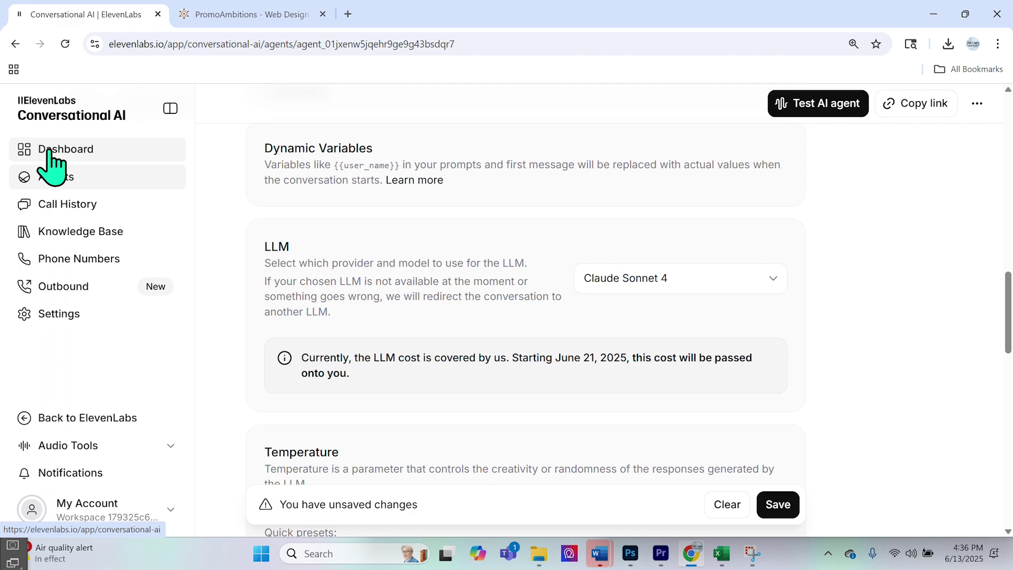
# - Try the Deterministic end of the LLM temperature range and set the temperature to about one fifth of the range
pyautogui.scroll(-4, 850, 334)
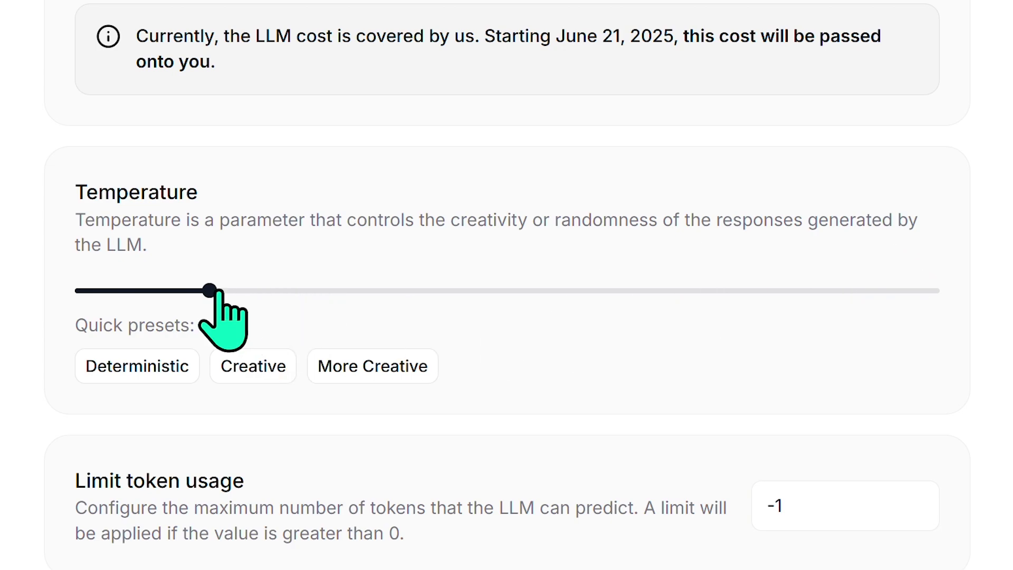
pyautogui.moveTo(203, 292)
pyautogui.moveTo(213, 295); pyautogui.dragTo(7, 315)
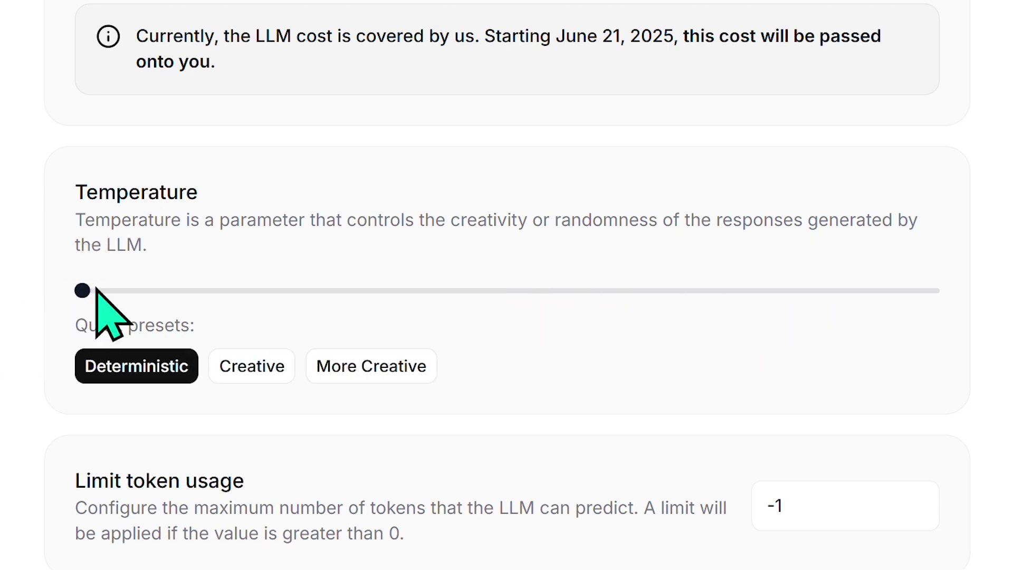
pyautogui.moveTo(82, 291); pyautogui.dragTo(194, 297)
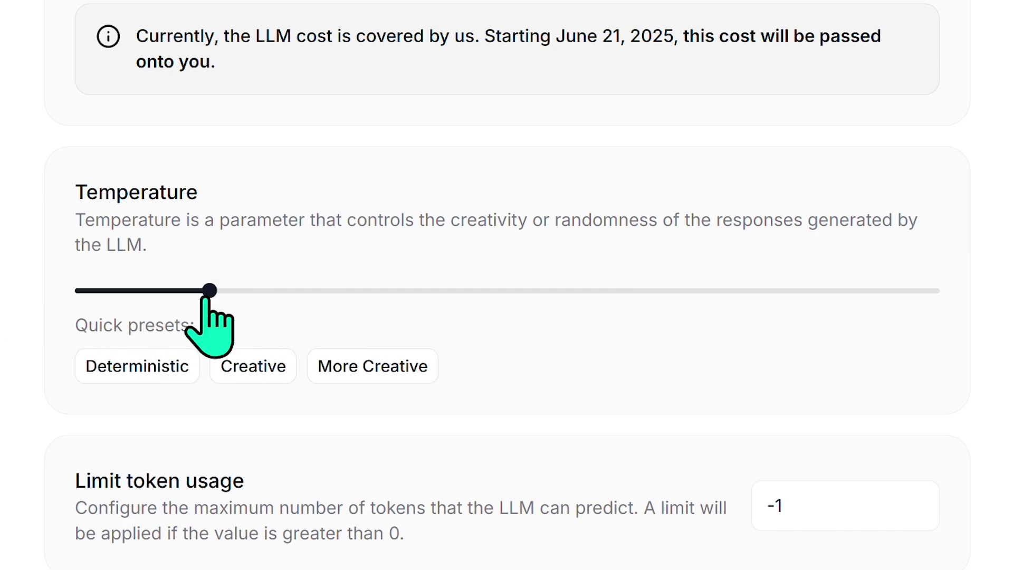
pyautogui.moveTo(217, 295); pyautogui.dragTo(233, 295)
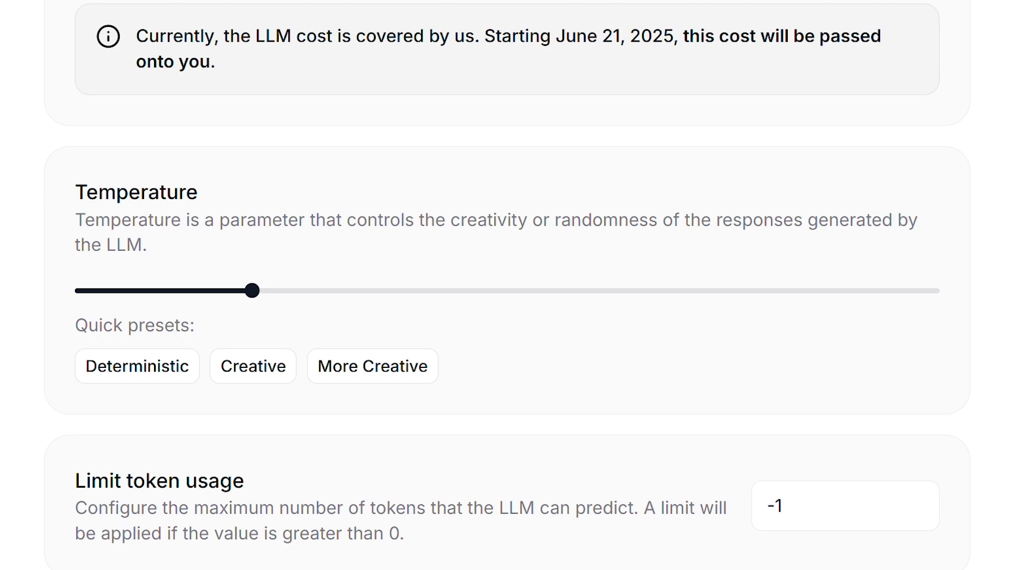
# - Check the token usage limit, the documents in the agent's knowledge base and the PromoAmbitions homepage address
pyautogui.scroll(-4, 507, 285)
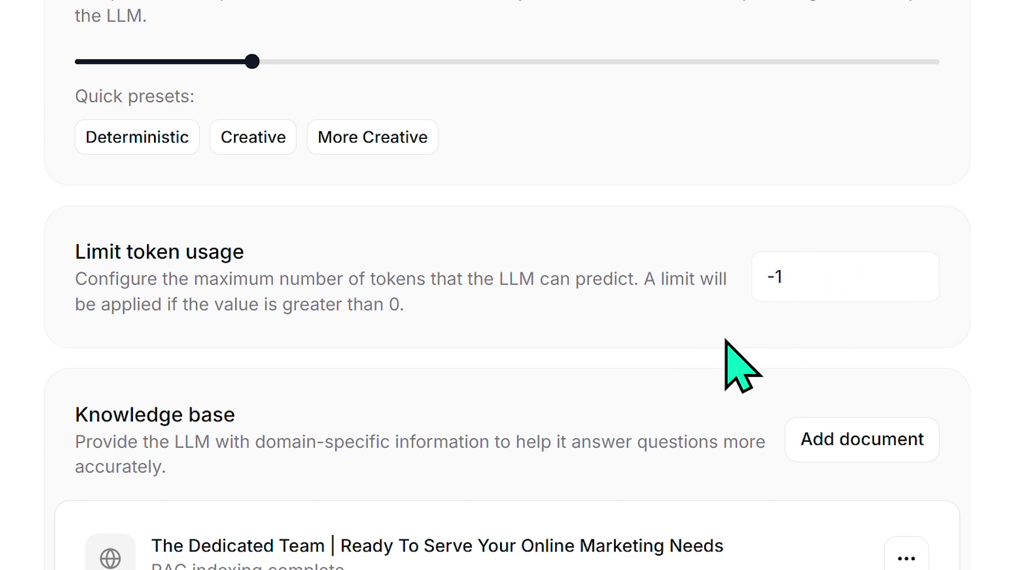
pyautogui.scroll(-5, 86, 113)
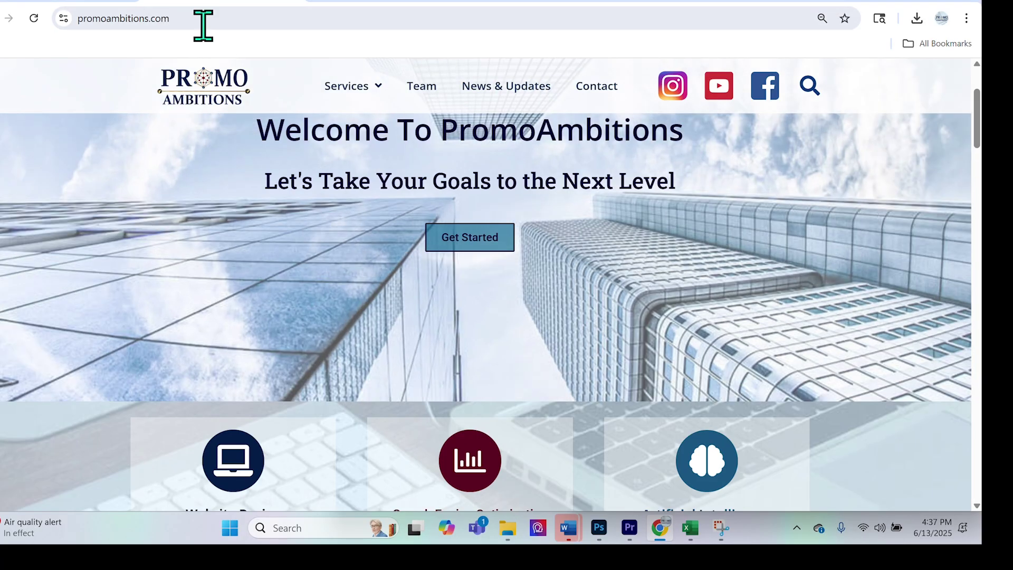
pyautogui.click(203, 26)
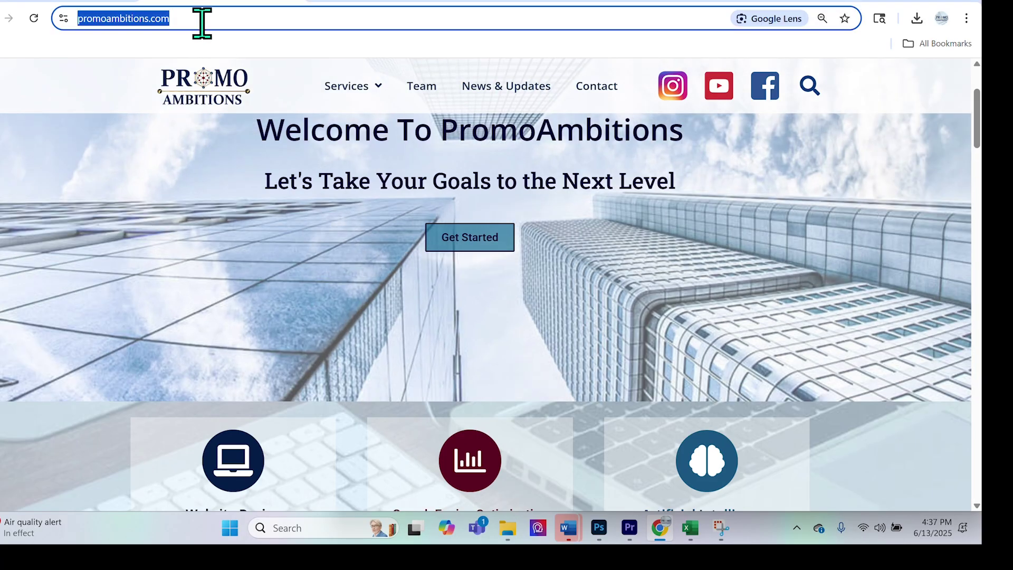
pyautogui.click(58, 1)
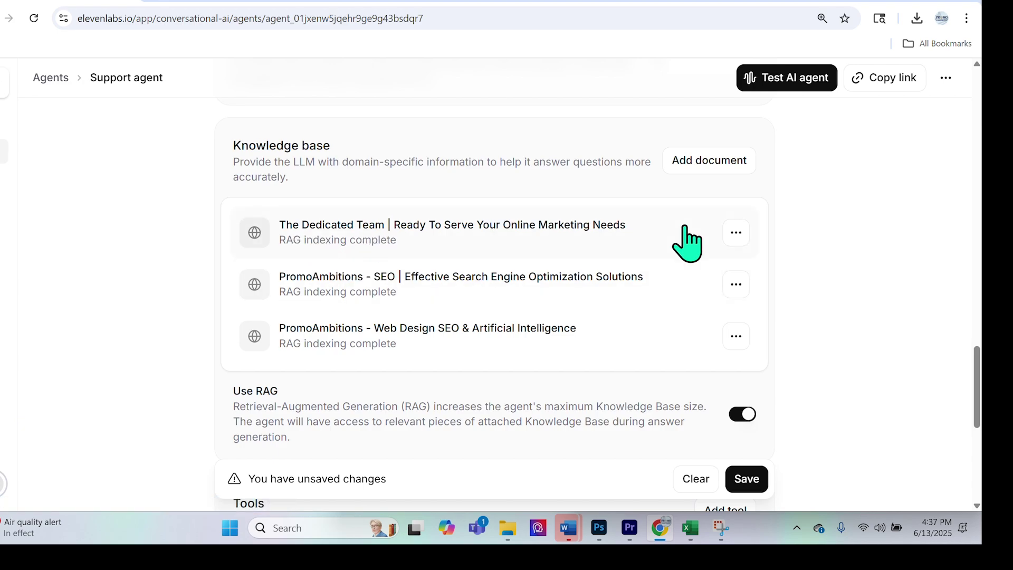
# - Switch to the PromoAmbitions website and look through its Web Design and Promotional Strategy service pages
pyautogui.click(211, 1)
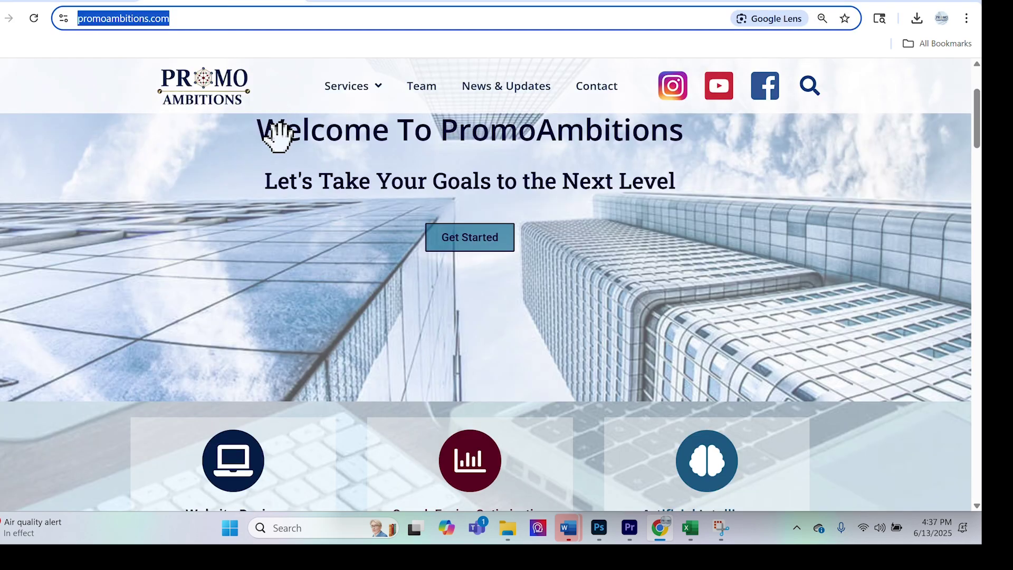
pyautogui.scroll(2, 283, 130)
pyautogui.click(339, 100)
pyautogui.click(356, 127)
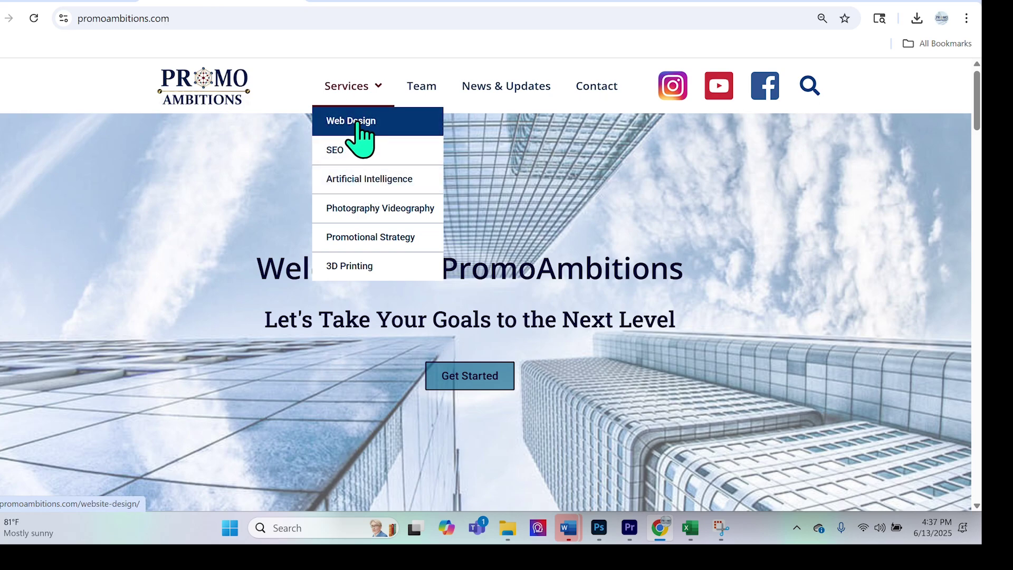
pyautogui.scroll(-10, 401, 185)
pyautogui.scroll(10, 445, 248)
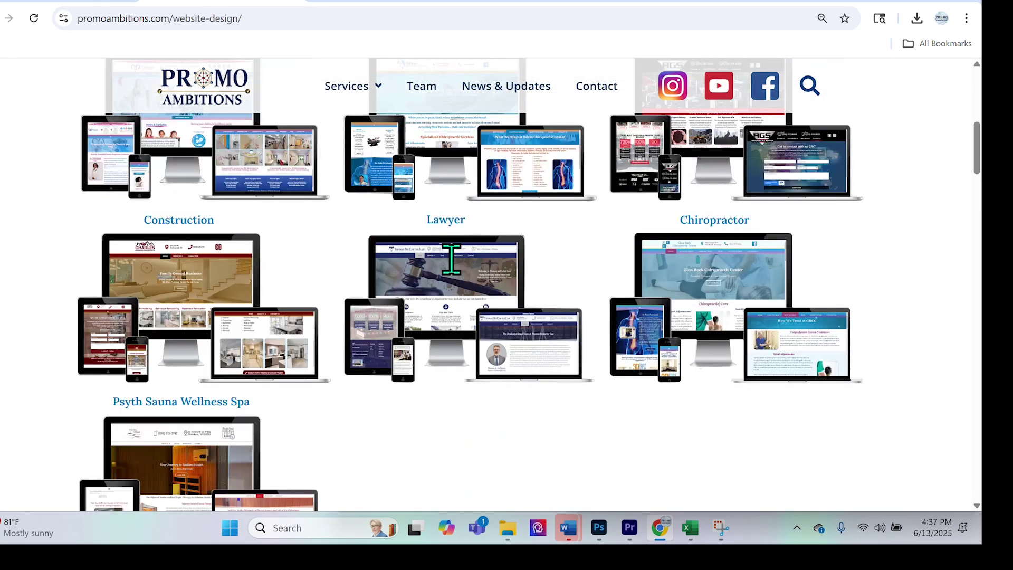
pyautogui.scroll(-12, 447, 274)
pyautogui.scroll(-8, 438, 257)
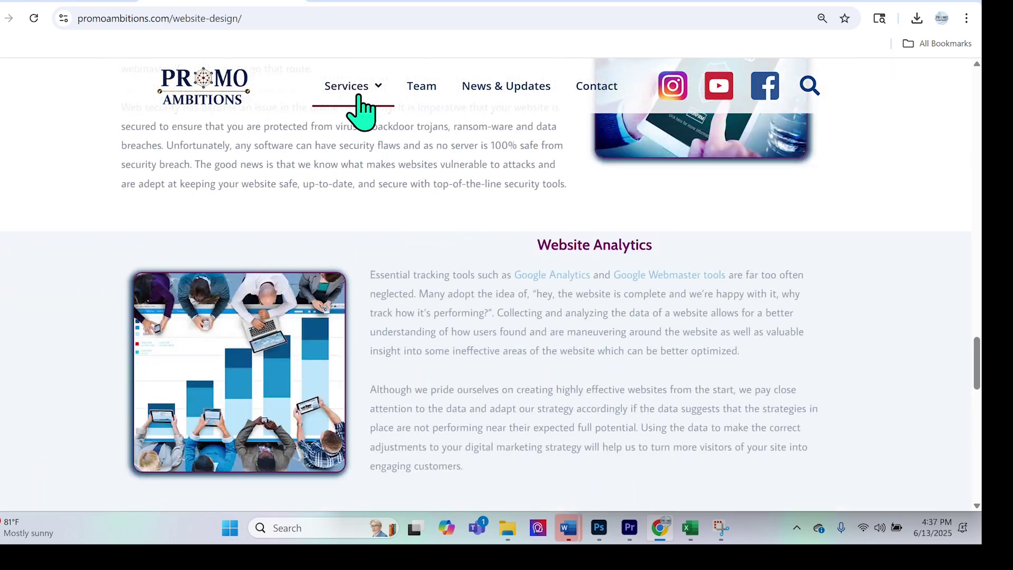
pyautogui.moveTo(359, 98)
pyautogui.click(382, 236)
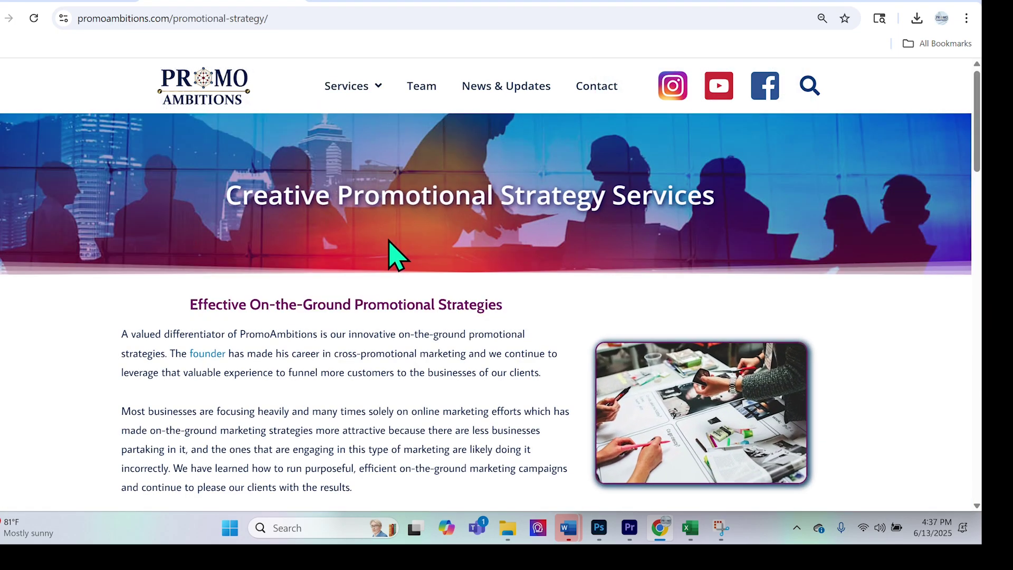
pyautogui.scroll(-20, 393, 248)
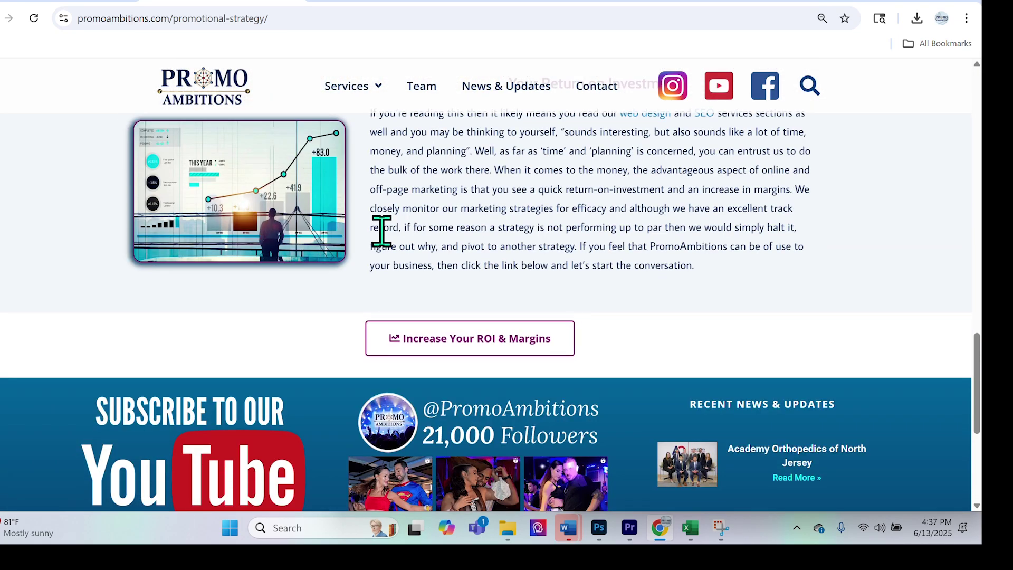
pyautogui.scroll(10, 414, 308)
pyautogui.scroll(10, 406, 309)
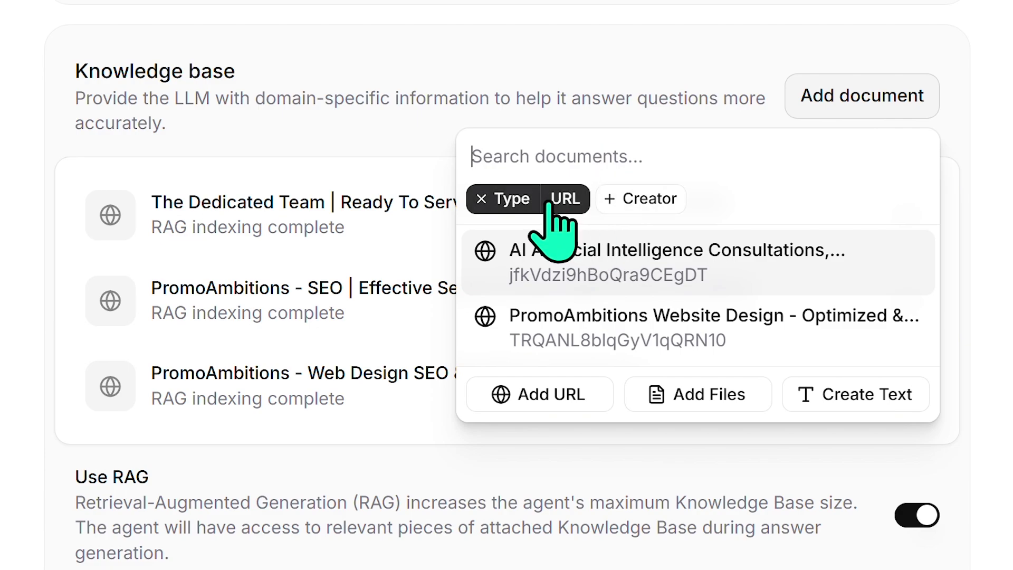
# - Add the AI Artificial Intelligence Consultations and PromoAmbitions Website Design documents to the agent's knowledge base and save the changes
pyautogui.click(528, 406)
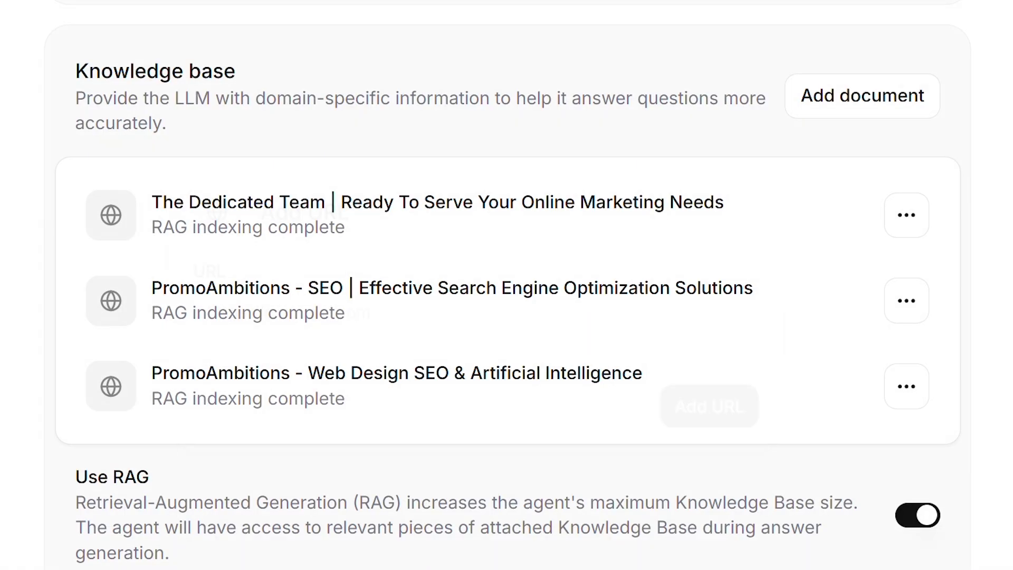
pyautogui.click(843, 98)
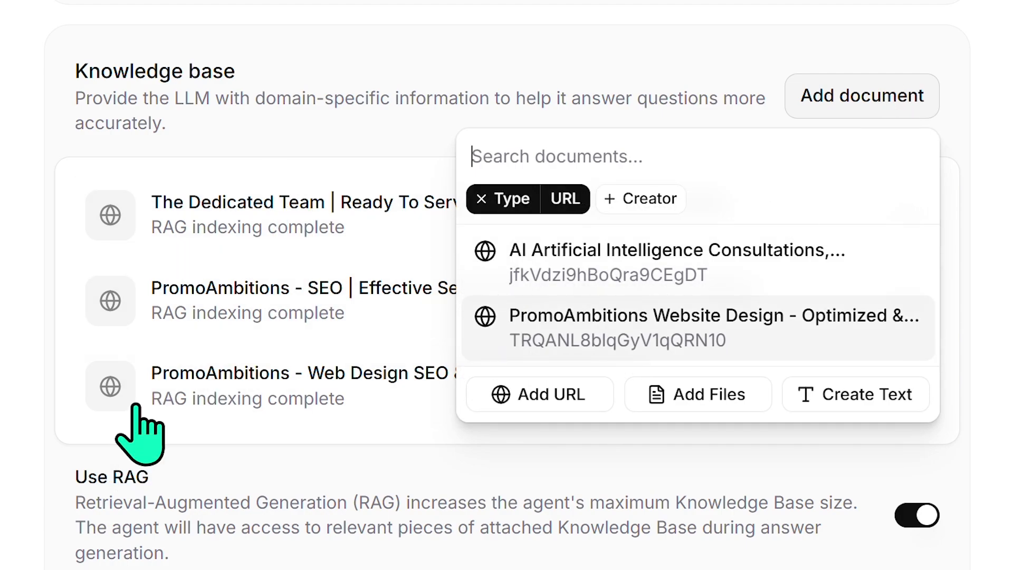
pyautogui.click(889, 116)
pyautogui.click(889, 116)
pyautogui.click(580, 258)
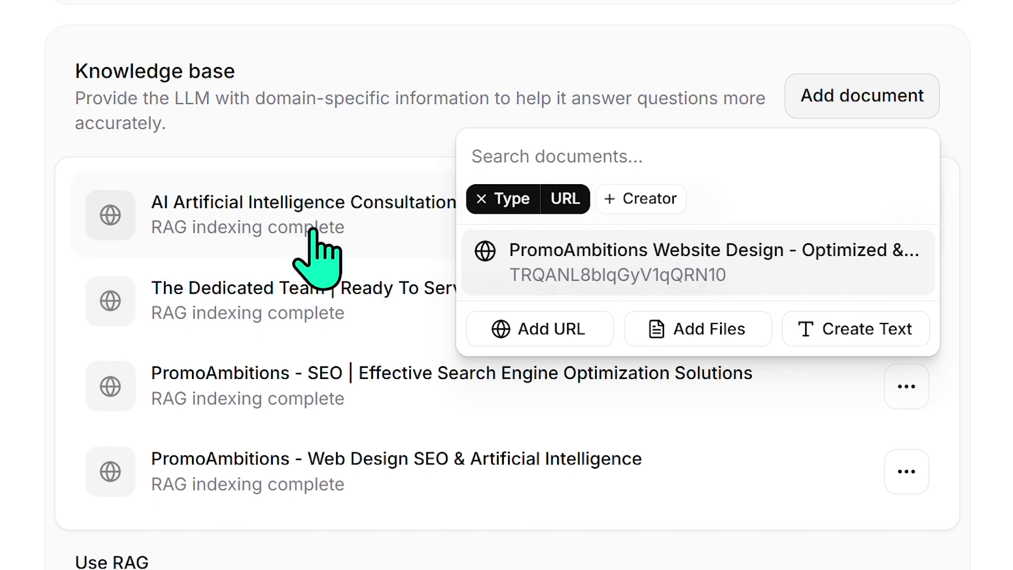
pyautogui.click(730, 264)
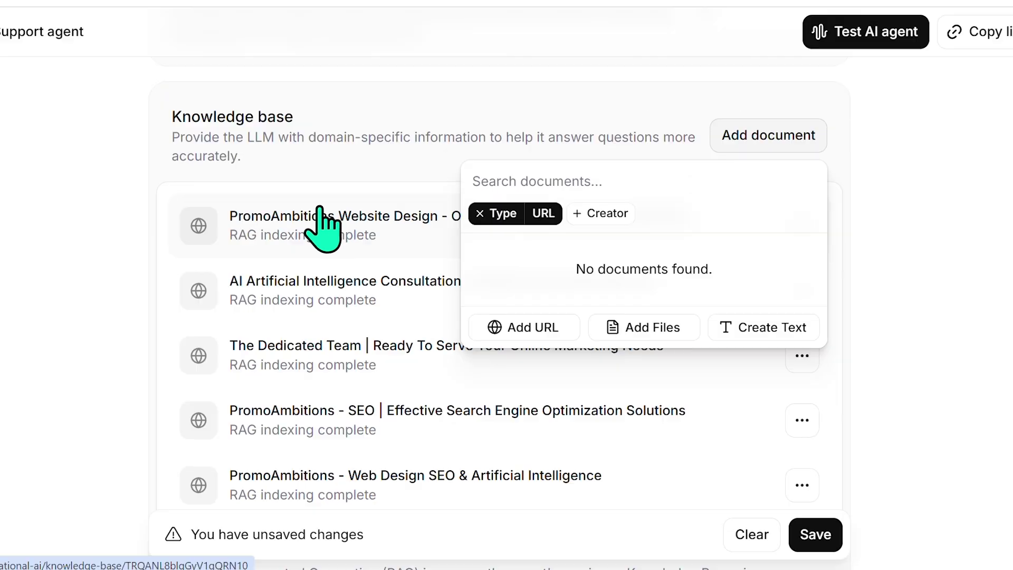
pyautogui.click(821, 535)
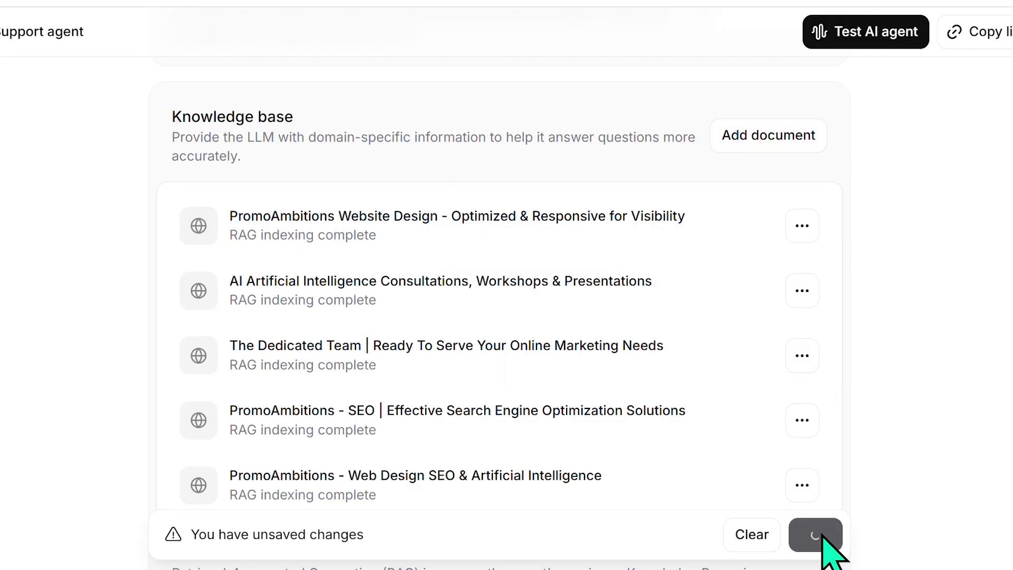
# - Review the agent's first message, system prompt, knowledge base documents, RAG setting and the language_detection and end_call tools
pyautogui.scroll(1, 971, 411)
pyautogui.scroll(15, 973, 411)
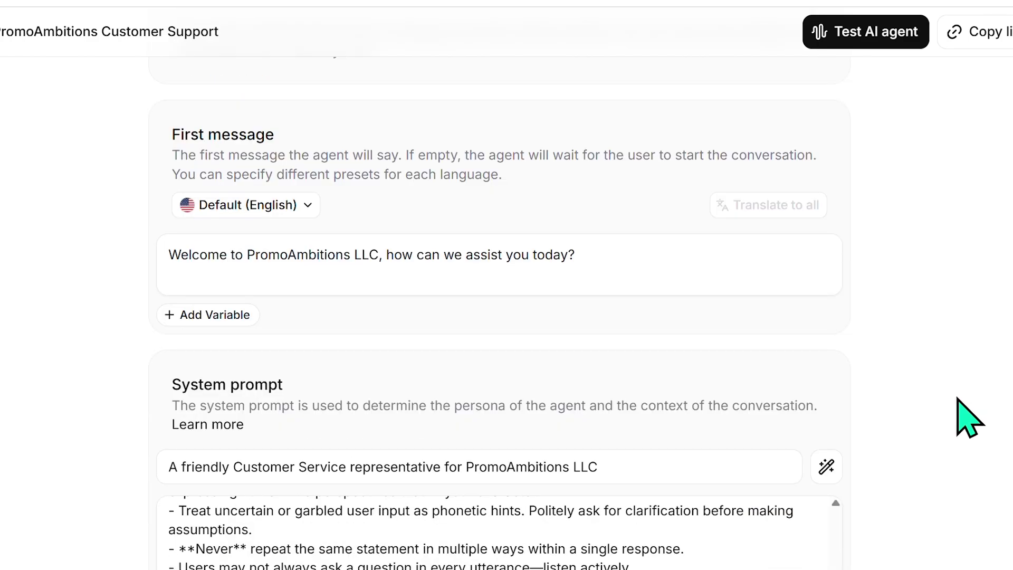
pyautogui.scroll(-1, 969, 417)
pyautogui.scroll(-20, 970, 417)
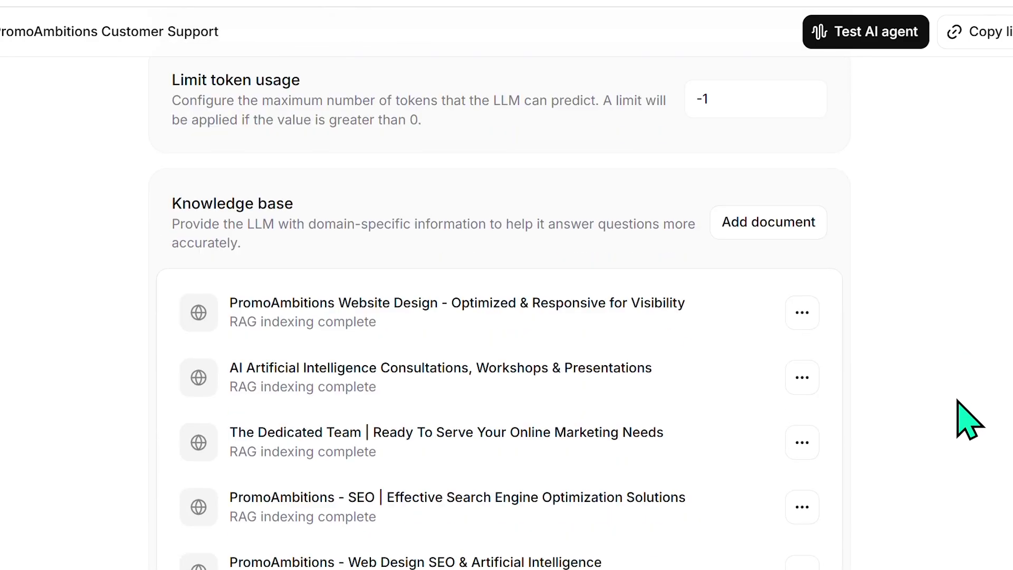
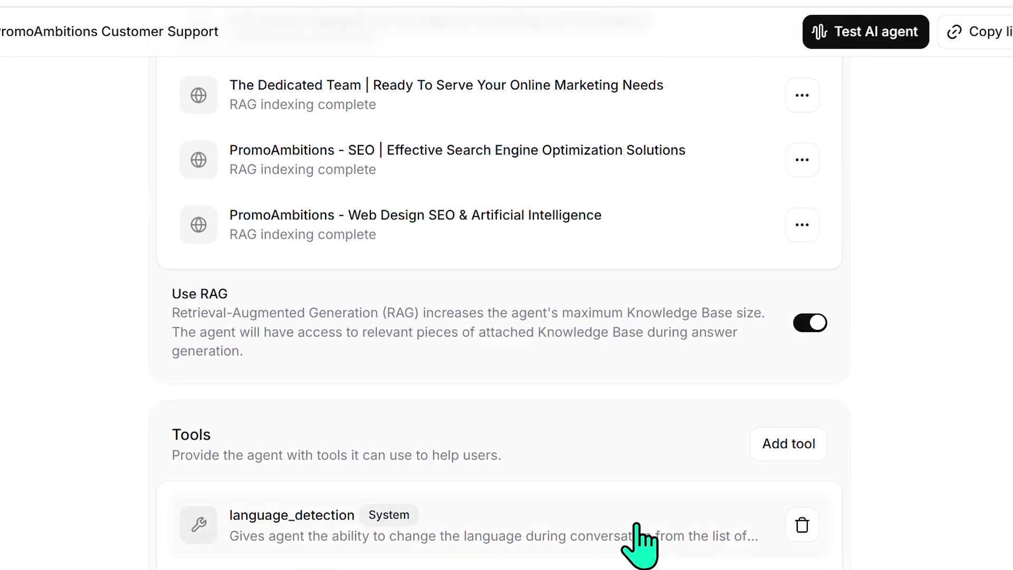
pyautogui.scroll(-3, 428, 318)
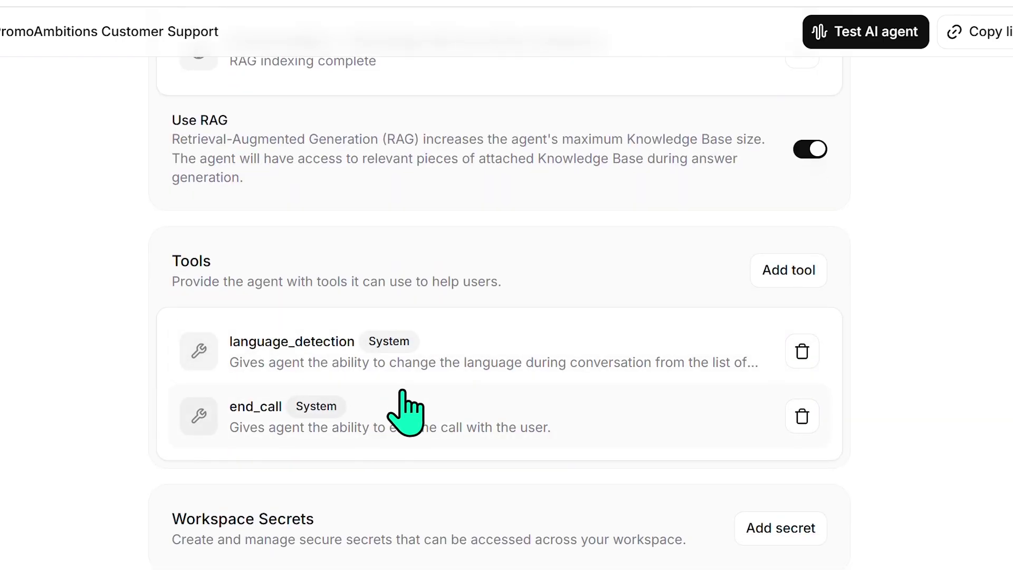
pyautogui.scroll(-3, 791, 316)
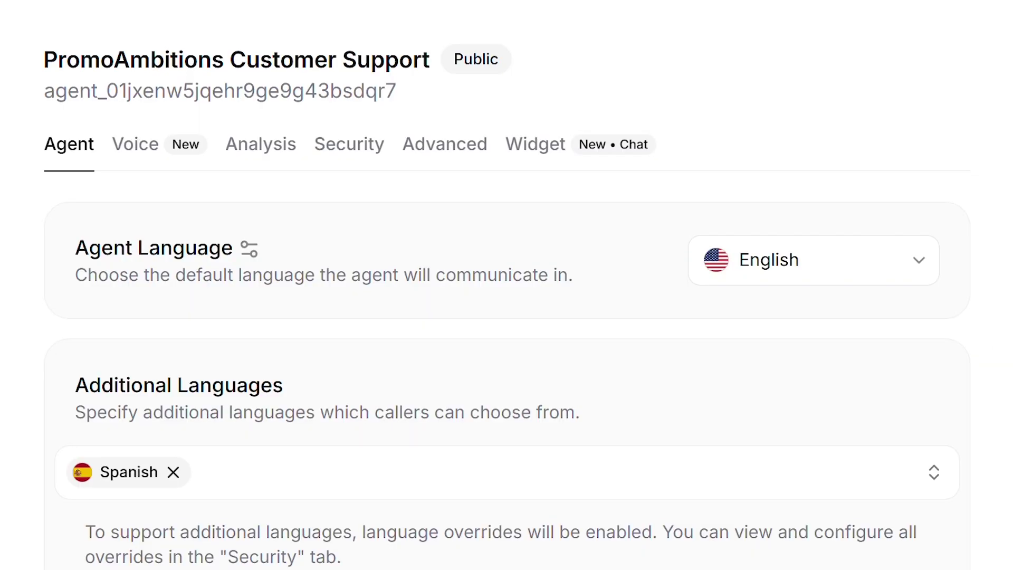
# - Check the agent's voice selection and play the preview of the Jessica voice
pyautogui.click(129, 143)
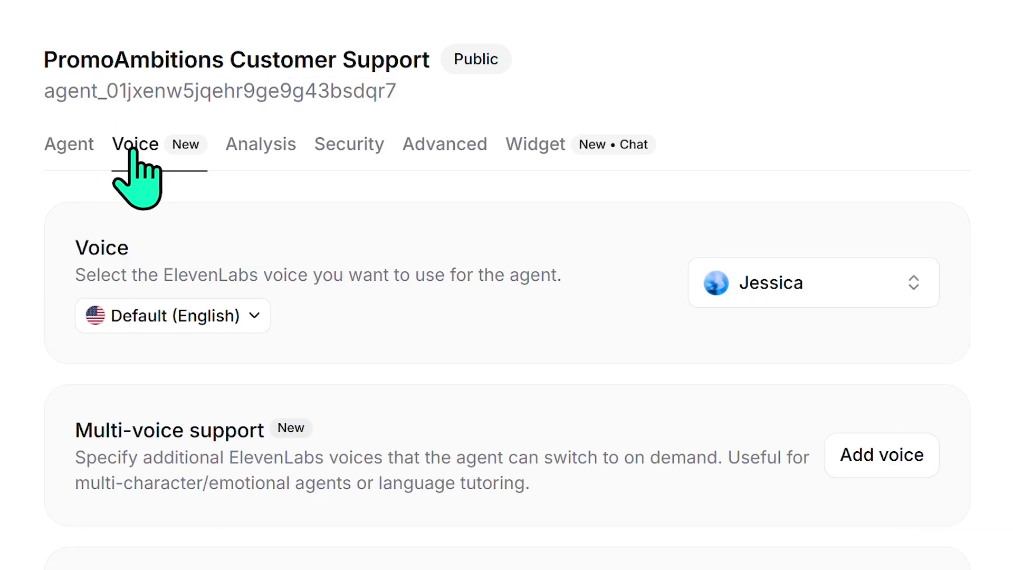
pyautogui.click(88, 125)
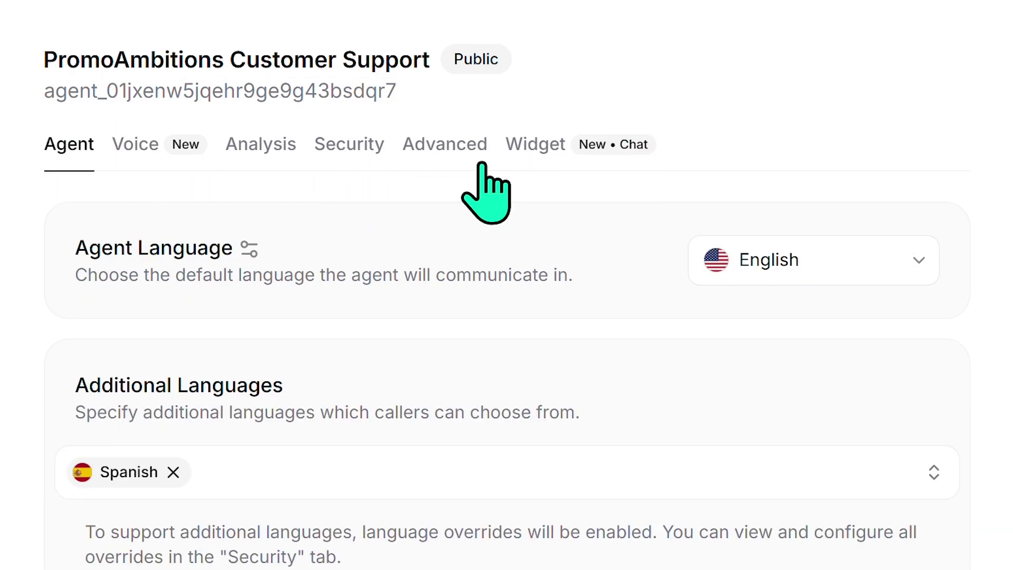
pyautogui.click(137, 153)
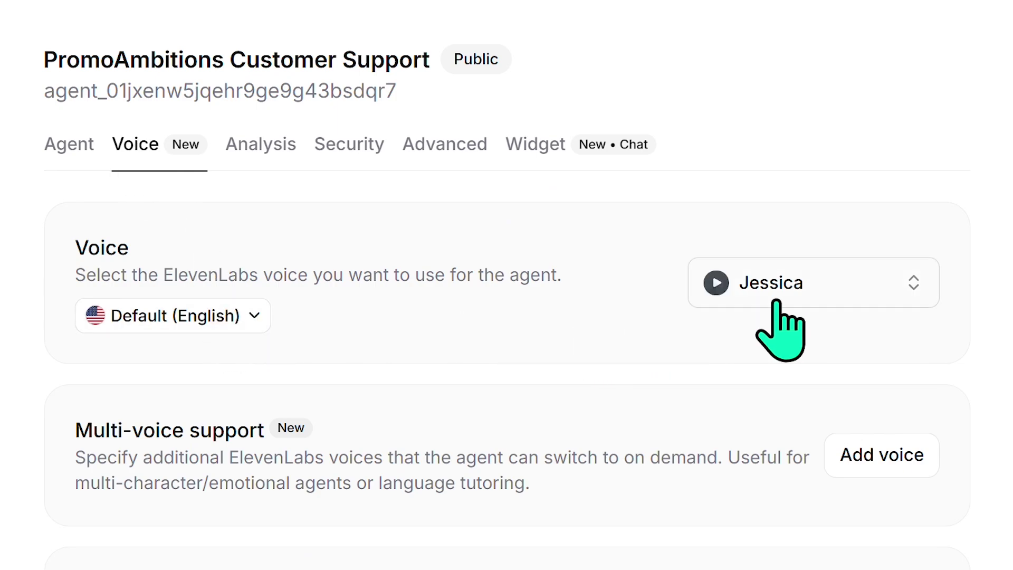
pyautogui.click(891, 299)
pyautogui.press('Escape')
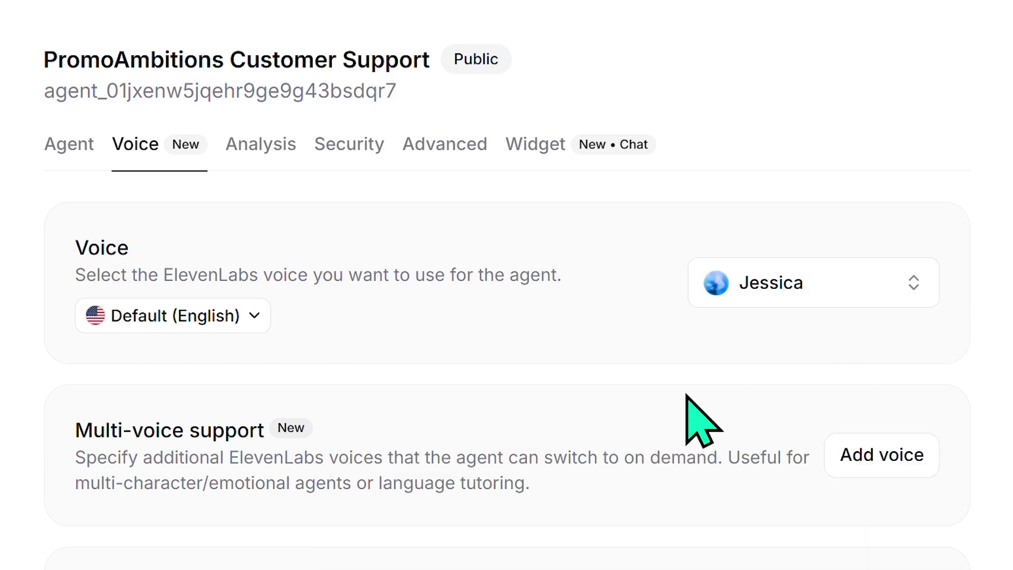
pyautogui.click(715, 284)
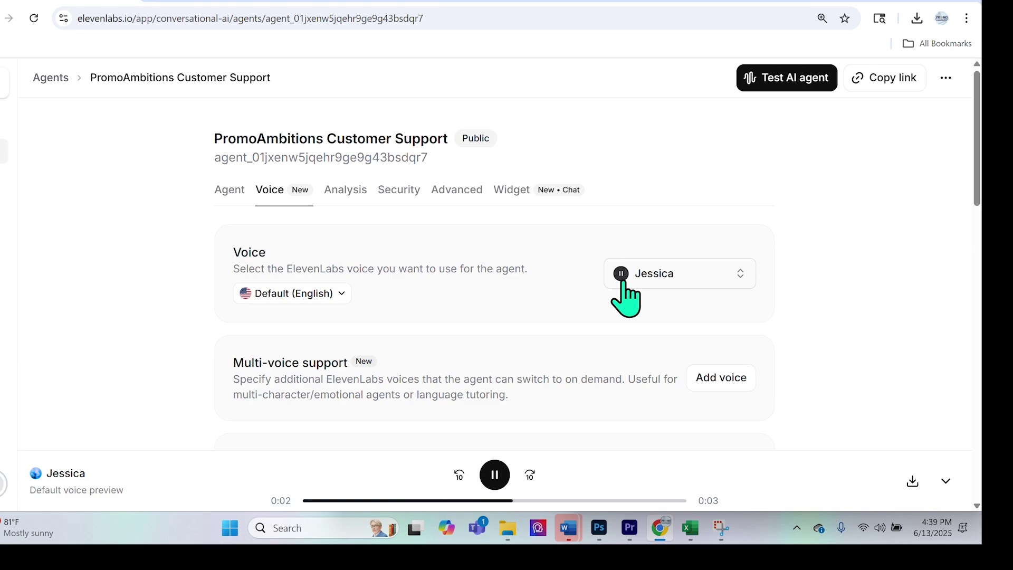
# - Examine the Stability, Speed and Similarity voice settings and the agent's evaluation criteria and data collection options
pyautogui.scroll(-15, 623, 285)
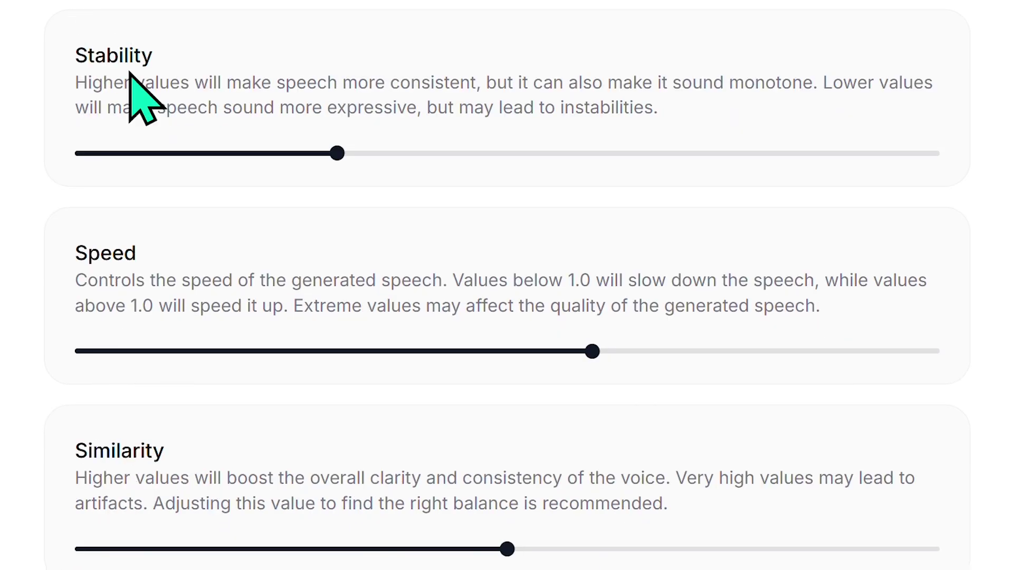
pyautogui.moveTo(76, 81); pyautogui.dragTo(735, 126)
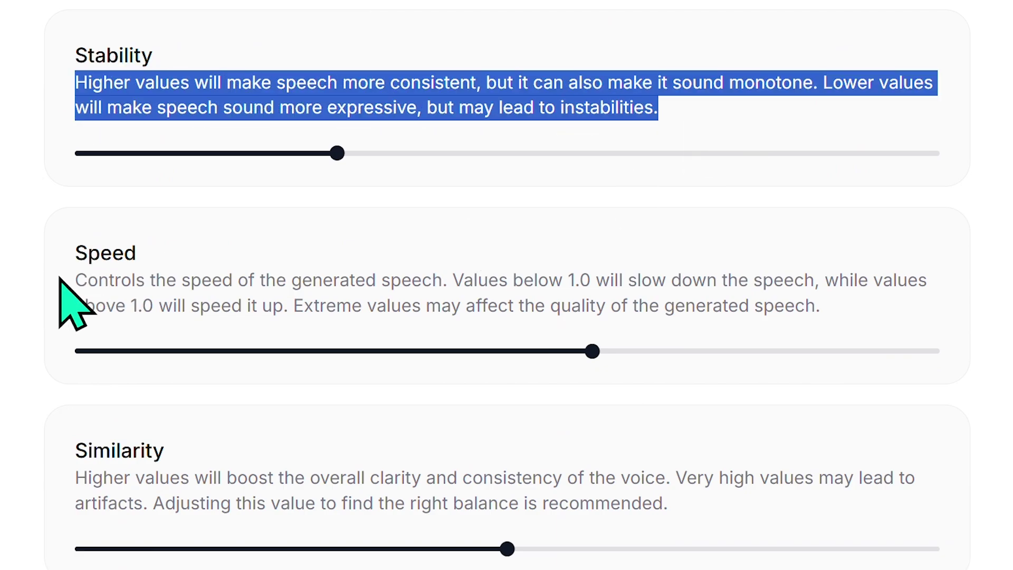
pyautogui.moveTo(75, 275); pyautogui.dragTo(950, 327)
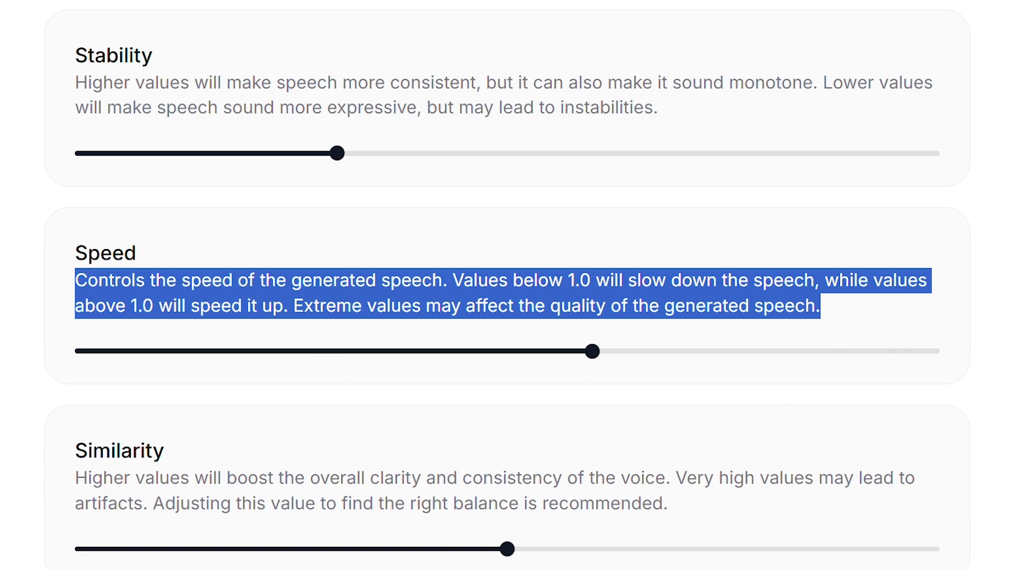
pyautogui.scroll(-4, 507, 285)
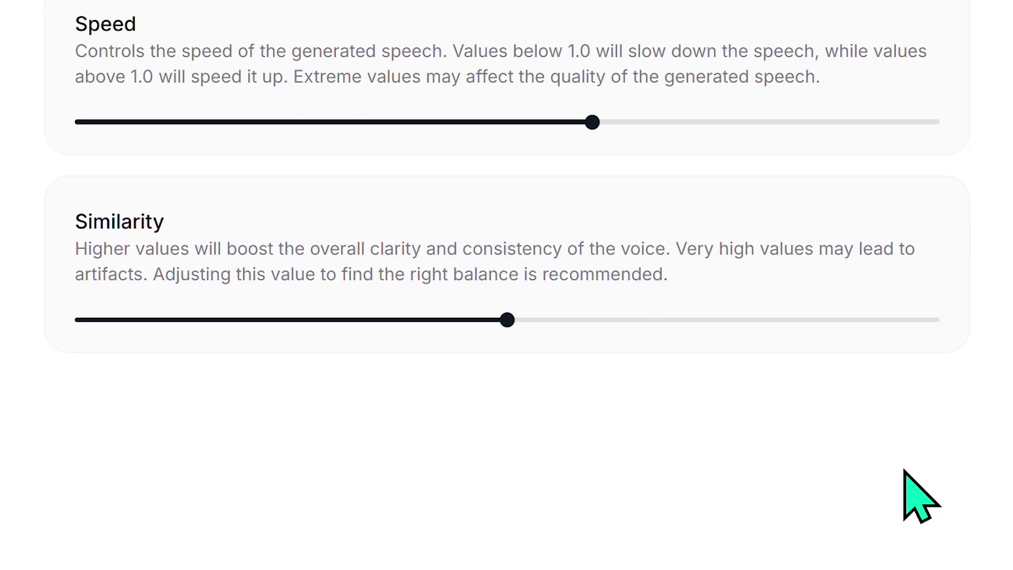
pyautogui.scroll(6, 748, 459)
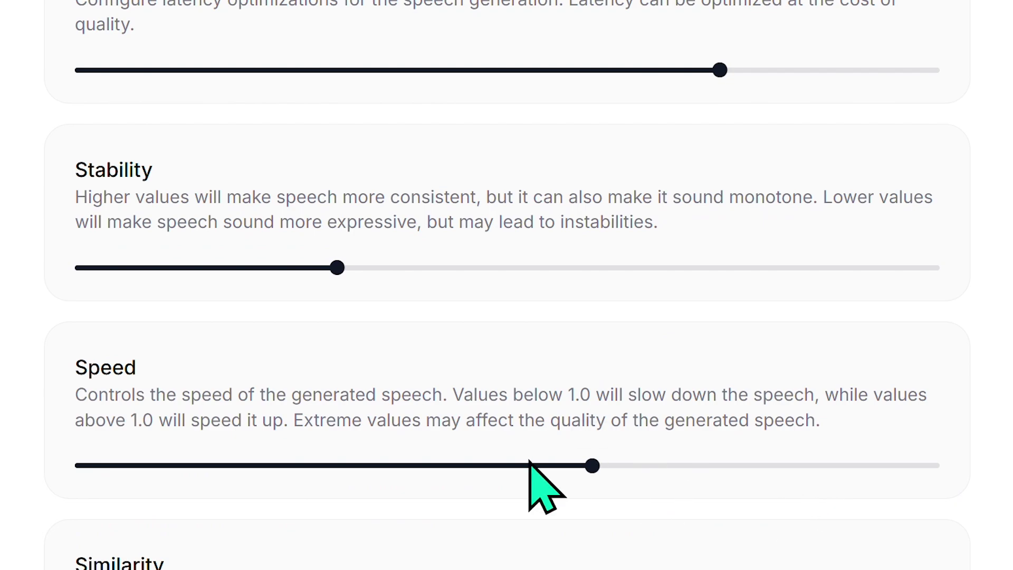
pyautogui.scroll(15, 530, 461)
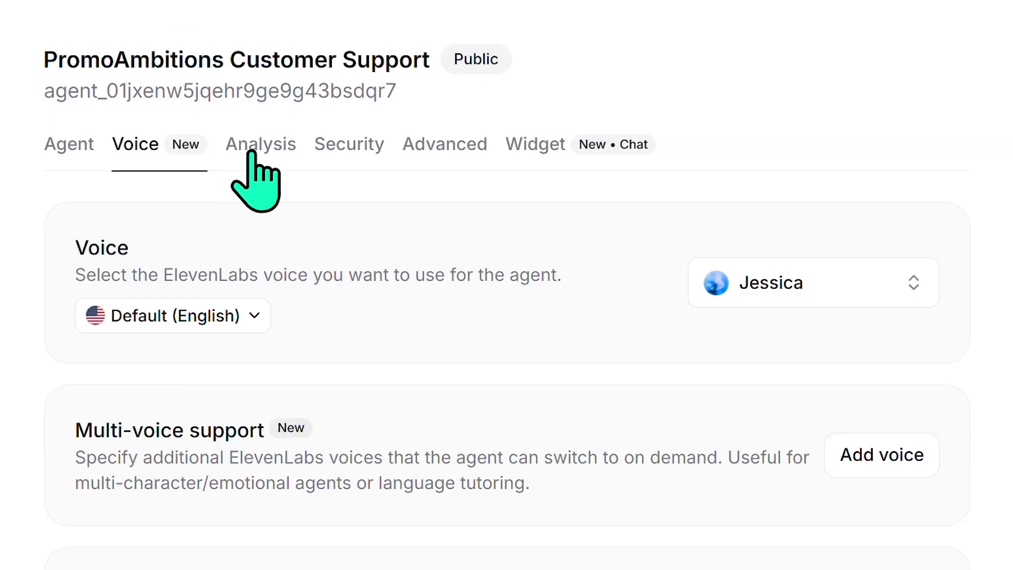
pyautogui.click(249, 151)
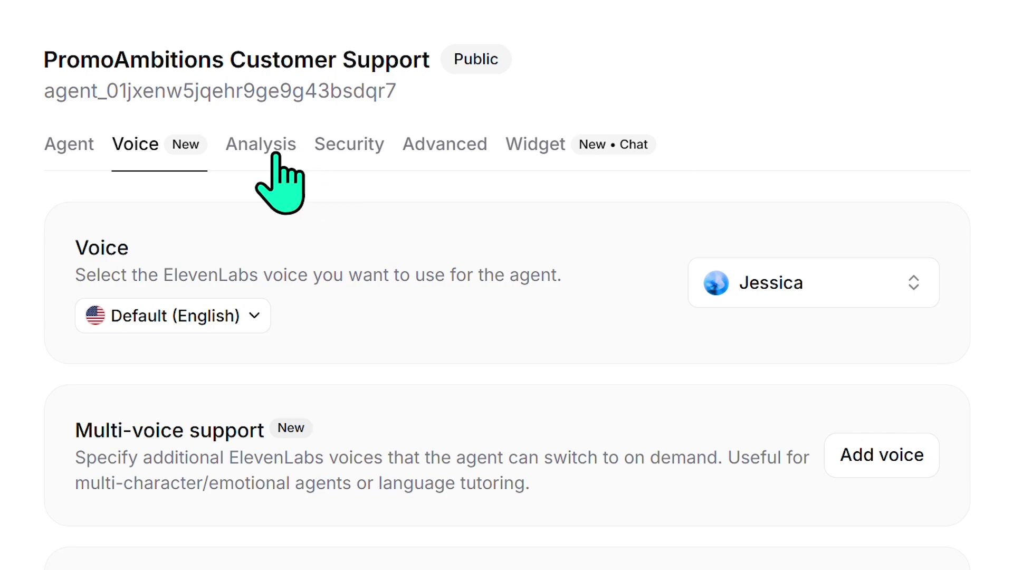
pyautogui.click(258, 145)
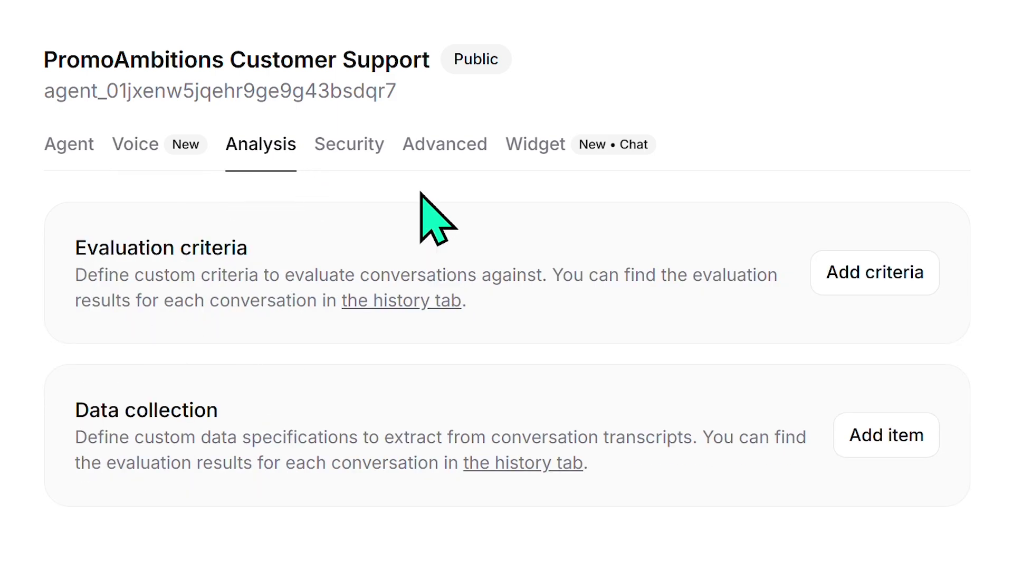
# - Set the agent's daily calls limit to 100 in its security settings and save the changes
pyautogui.click(332, 145)
pyautogui.scroll(-15, 414, 203)
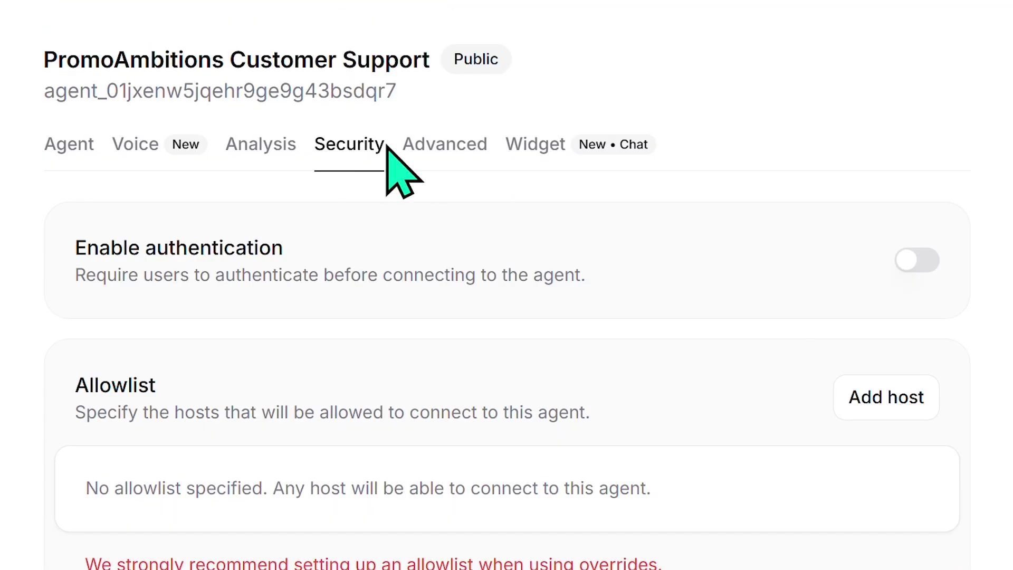
pyautogui.scroll(-15, 875, 436)
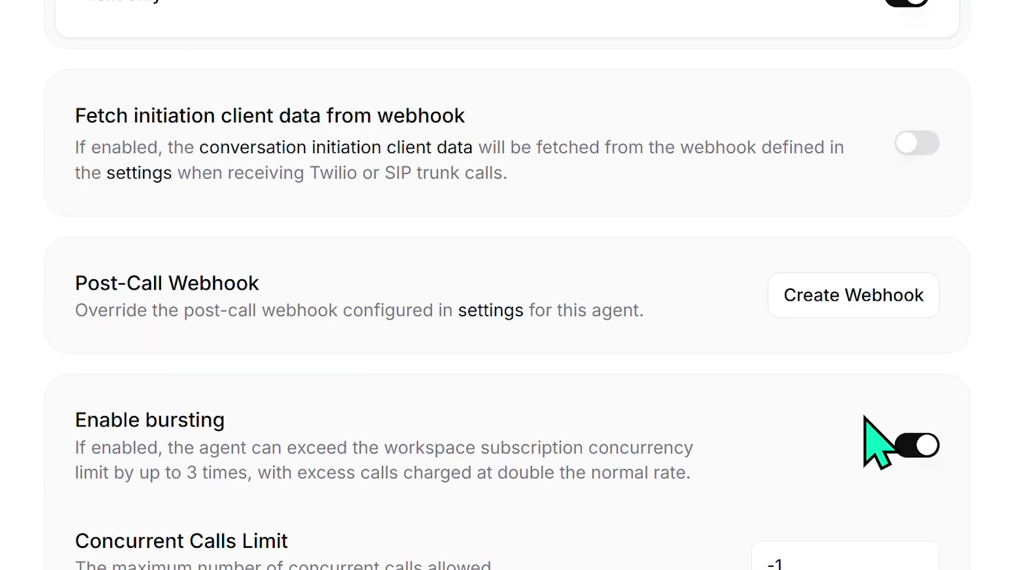
pyautogui.scroll(-1, 755, 539)
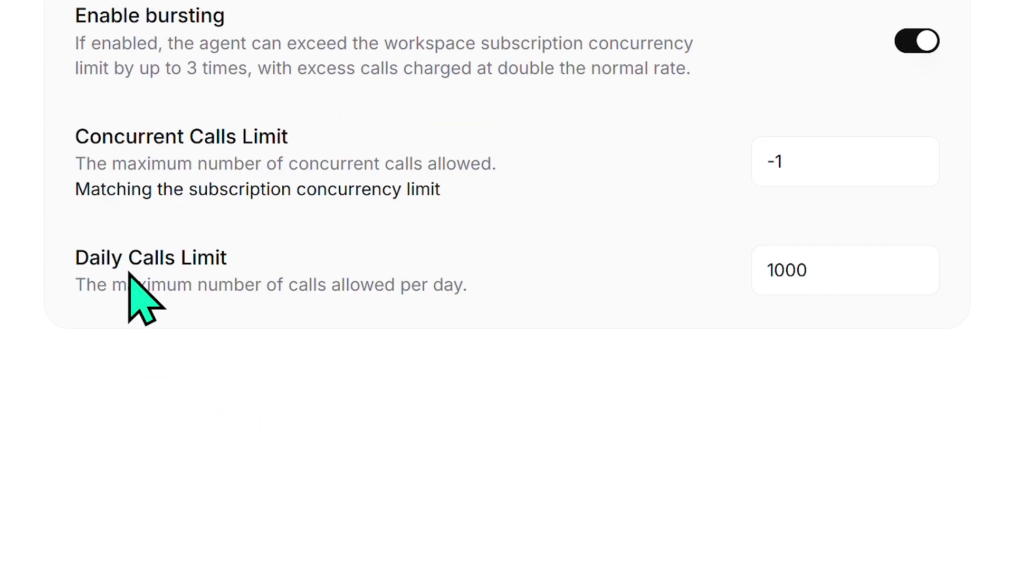
pyautogui.click(868, 270)
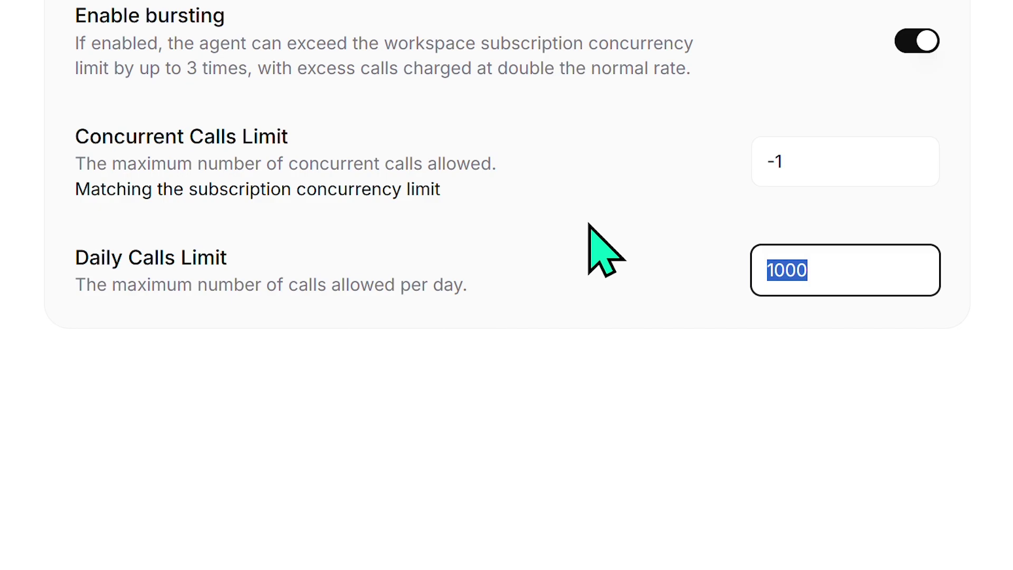
pyautogui.write('1')
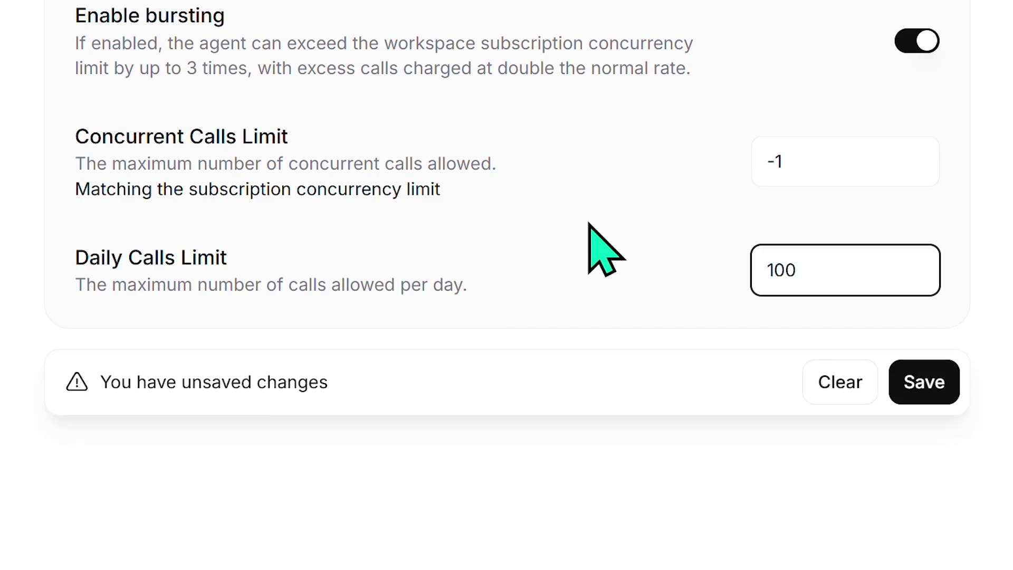
pyautogui.press('Tab')
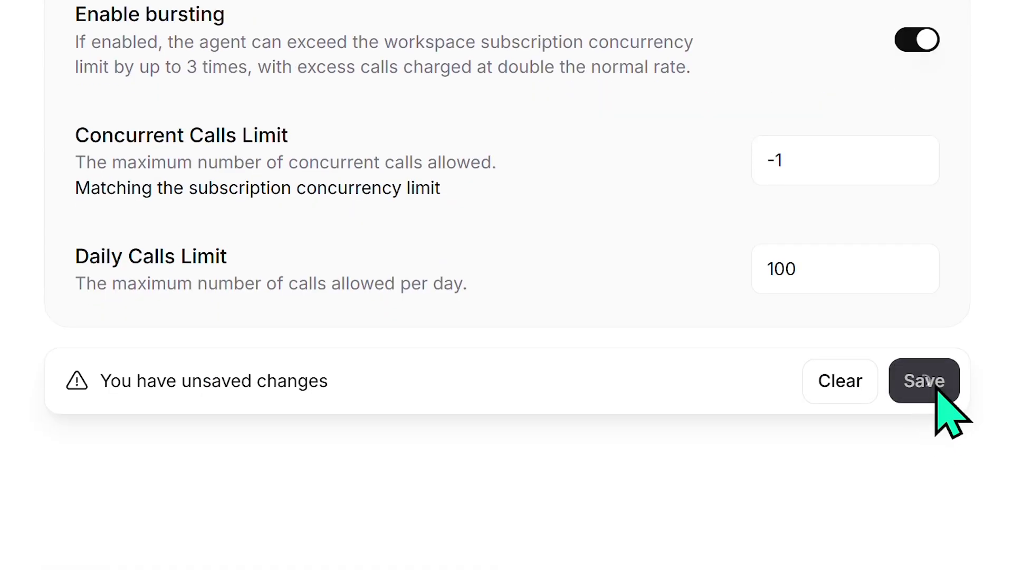
pyautogui.click(928, 391)
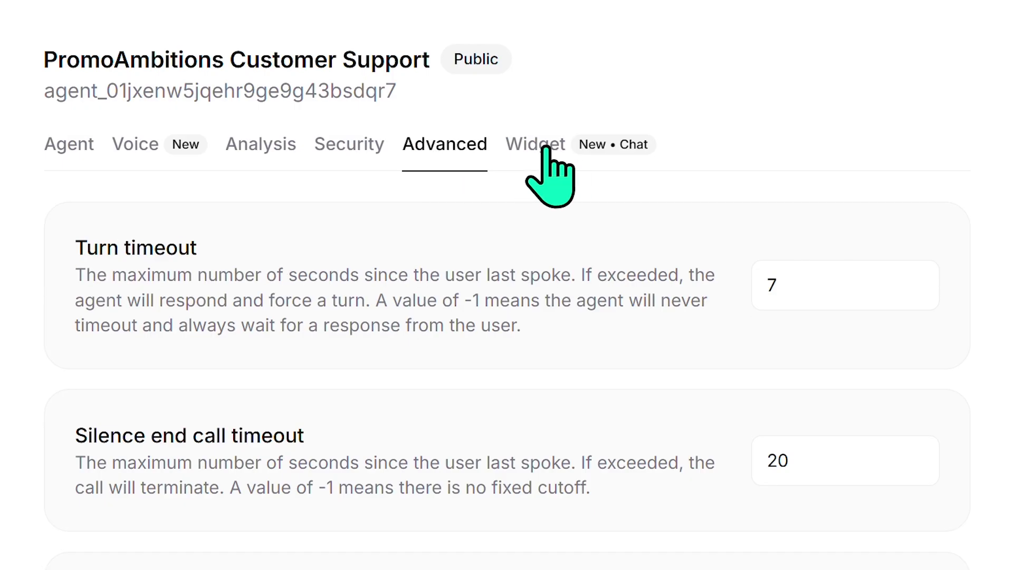
# - Copy the embed code of the agent's conversation widget
pyautogui.click(546, 149)
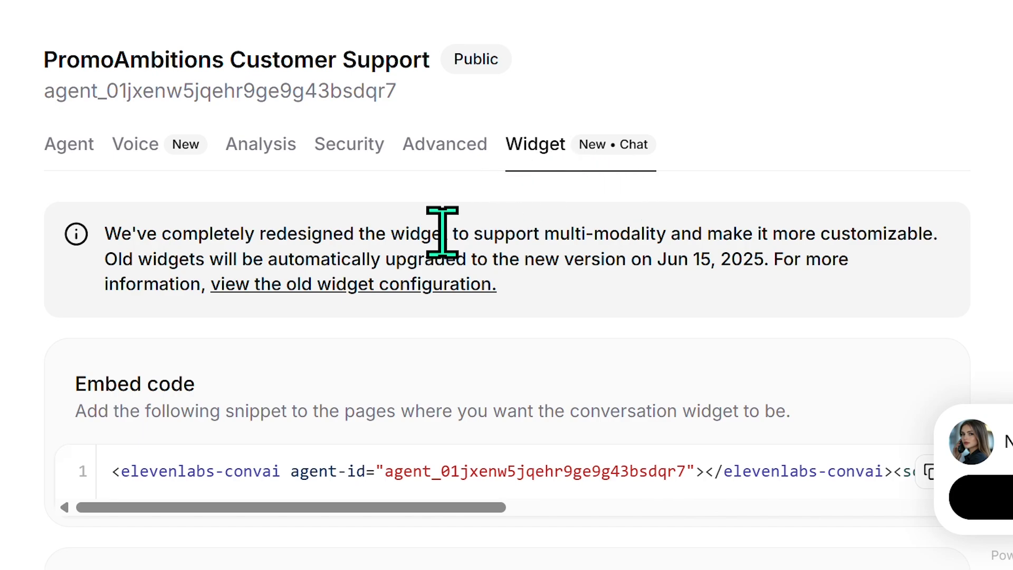
pyautogui.tripleClick(243, 475)
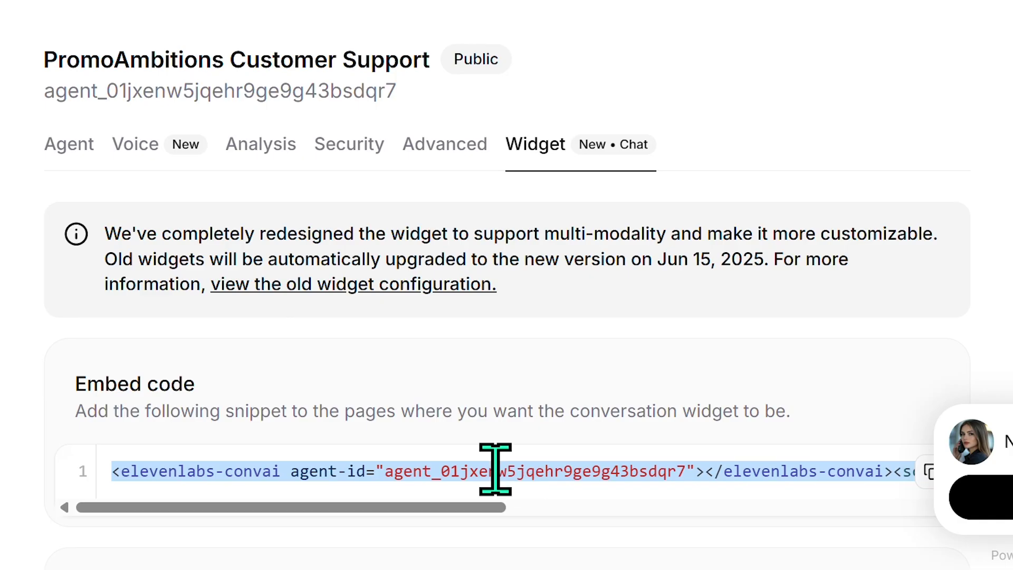
pyautogui.rightClick(496, 469)
pyautogui.click(596, 220)
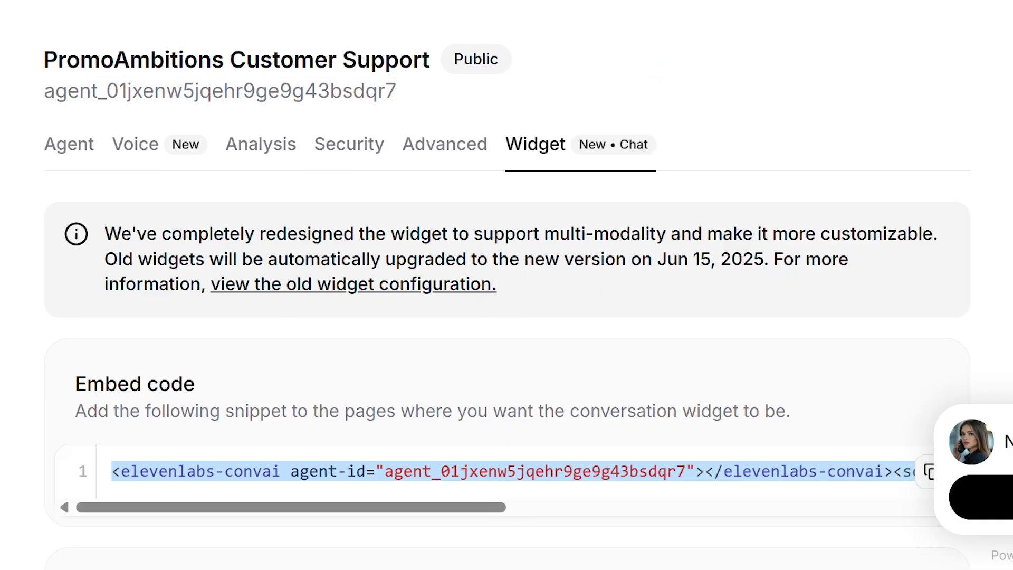
# - Examine the widget's Orb and Image avatar options and its theme settings for colors, padding and corner radii
pyautogui.scroll(-10, 260, 332)
pyautogui.scroll(-5, 9, 299)
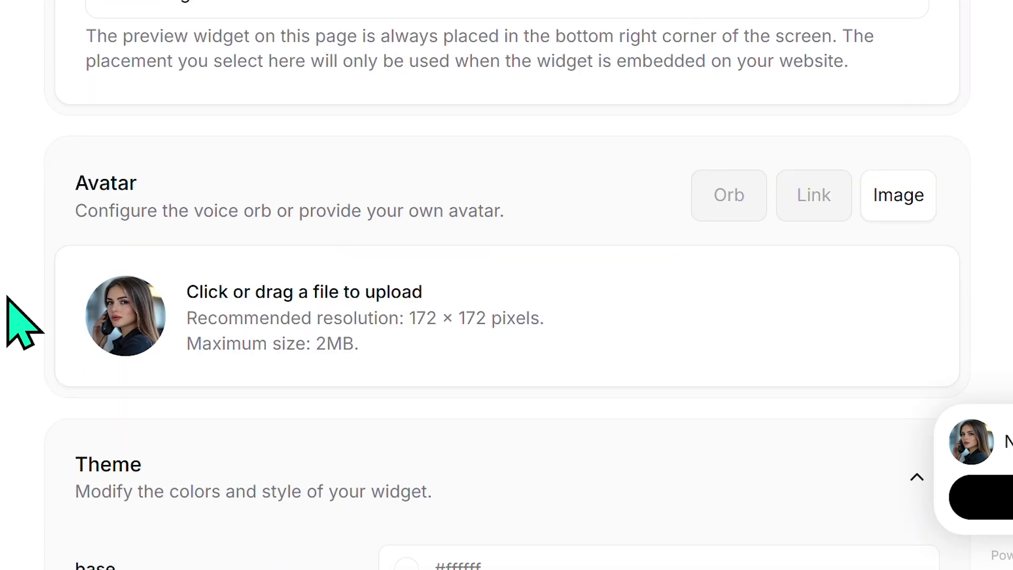
pyautogui.scroll(-2, 10, 317)
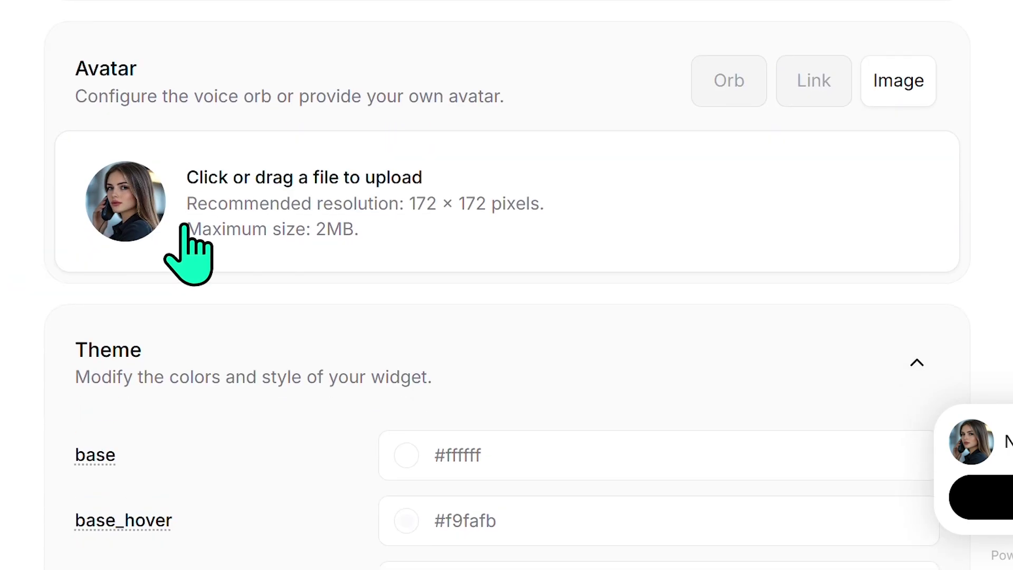
pyautogui.click(726, 80)
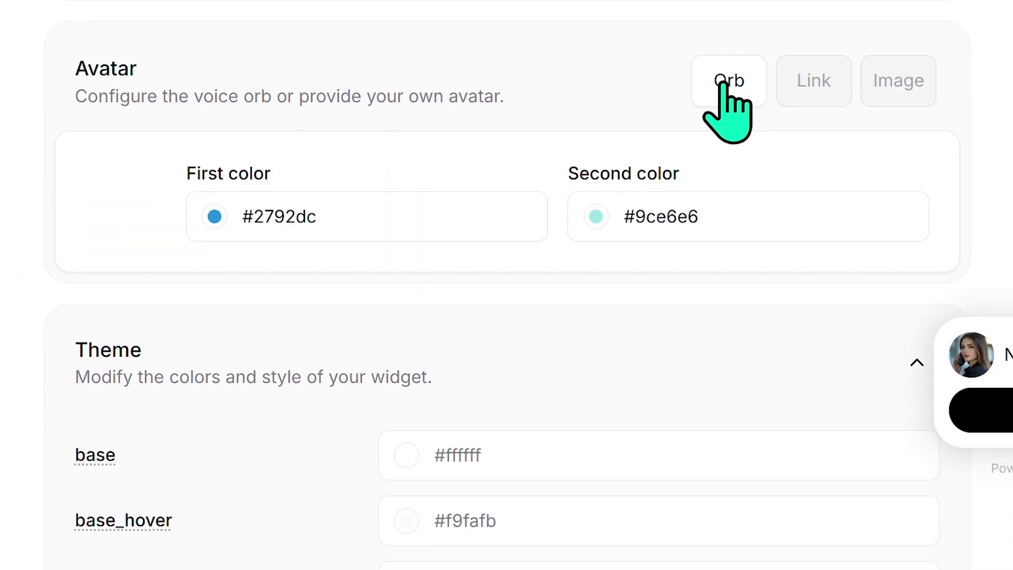
pyautogui.click(890, 87)
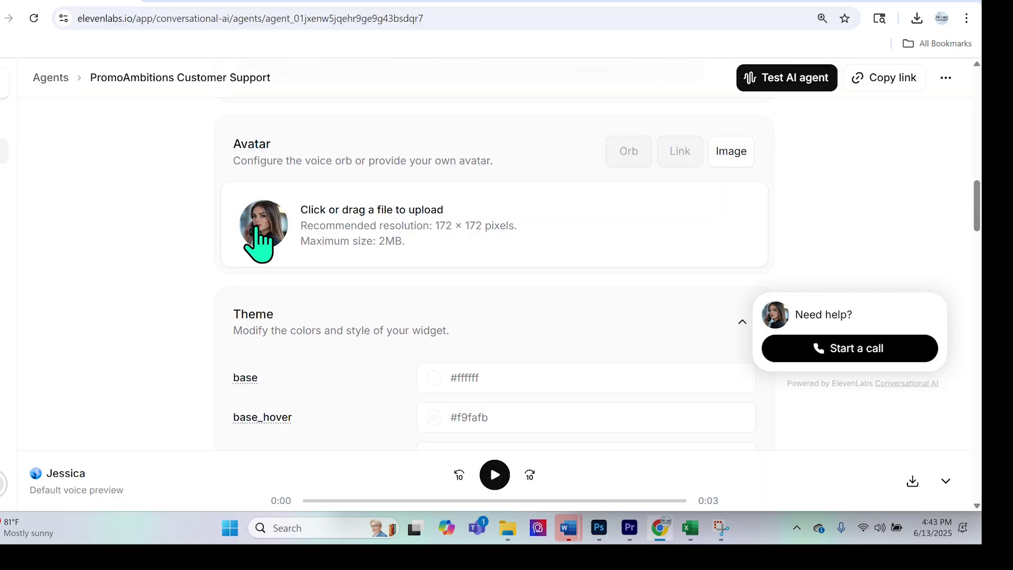
pyautogui.scroll(-5, 206, 355)
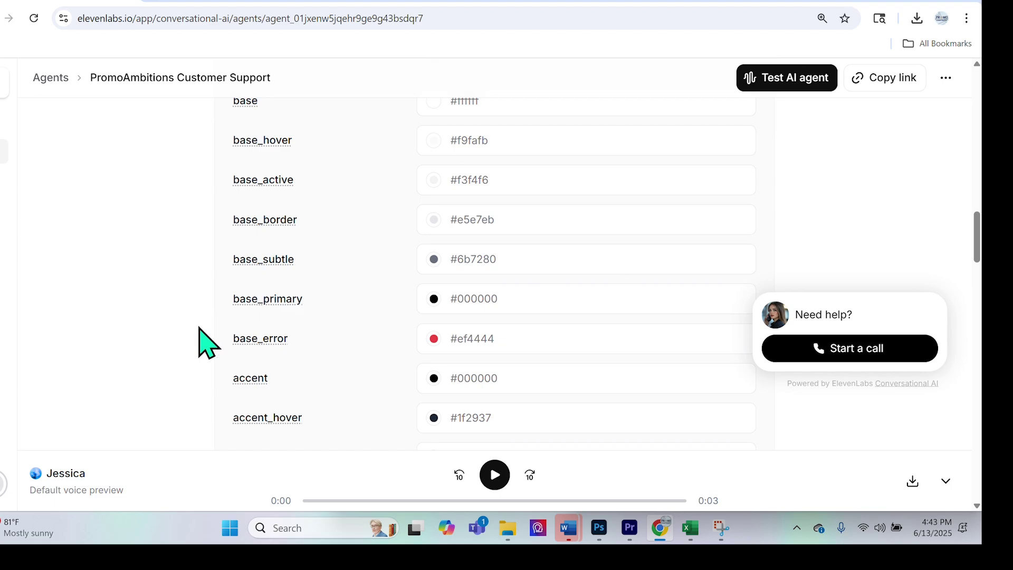
pyautogui.scroll(-18, 482, 374)
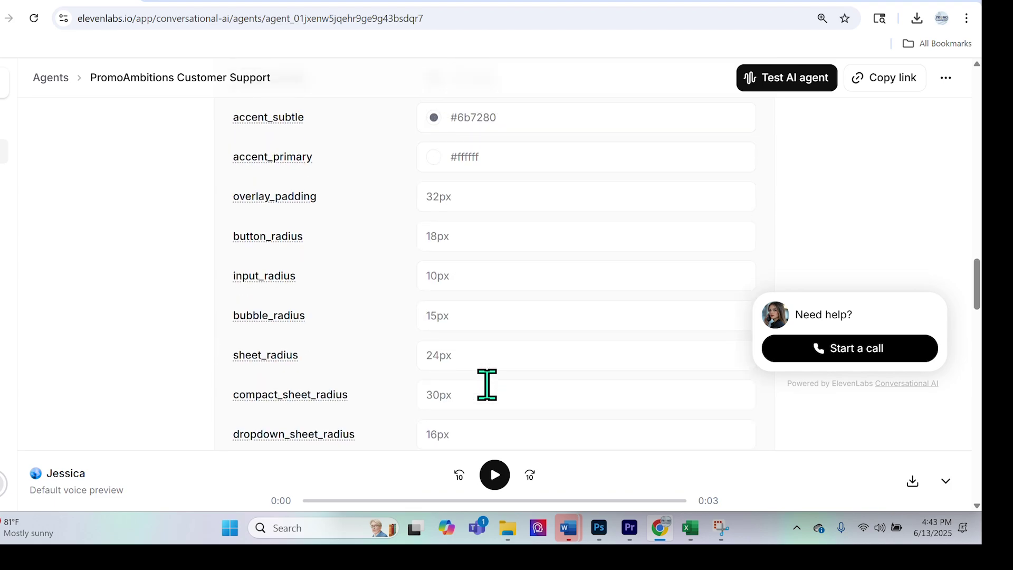
pyautogui.scroll(-8, 481, 357)
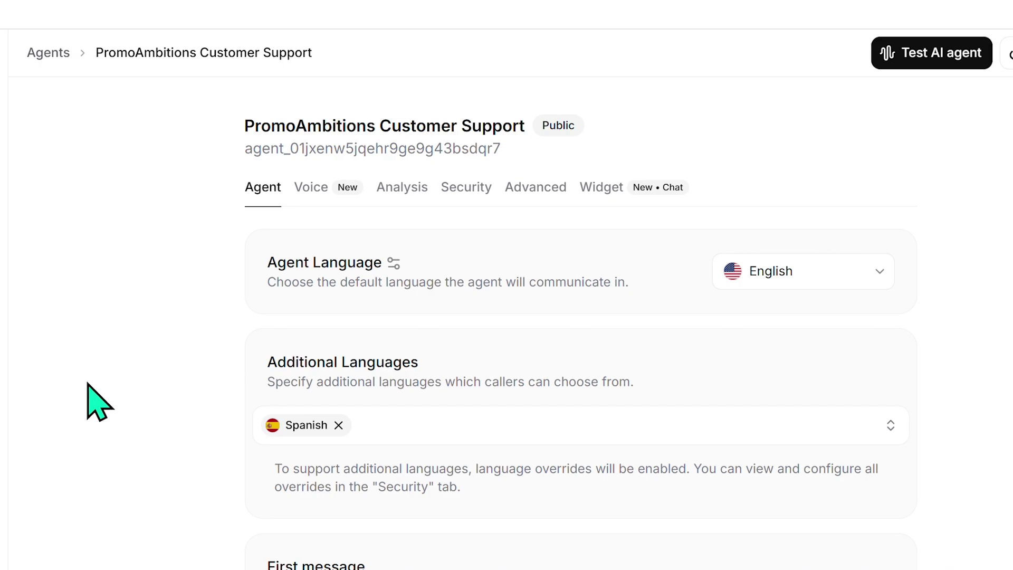
# - Review the agent's system prompt and its voice, analysis, security, advanced and widget settings
pyautogui.scroll(-10, 157, 267)
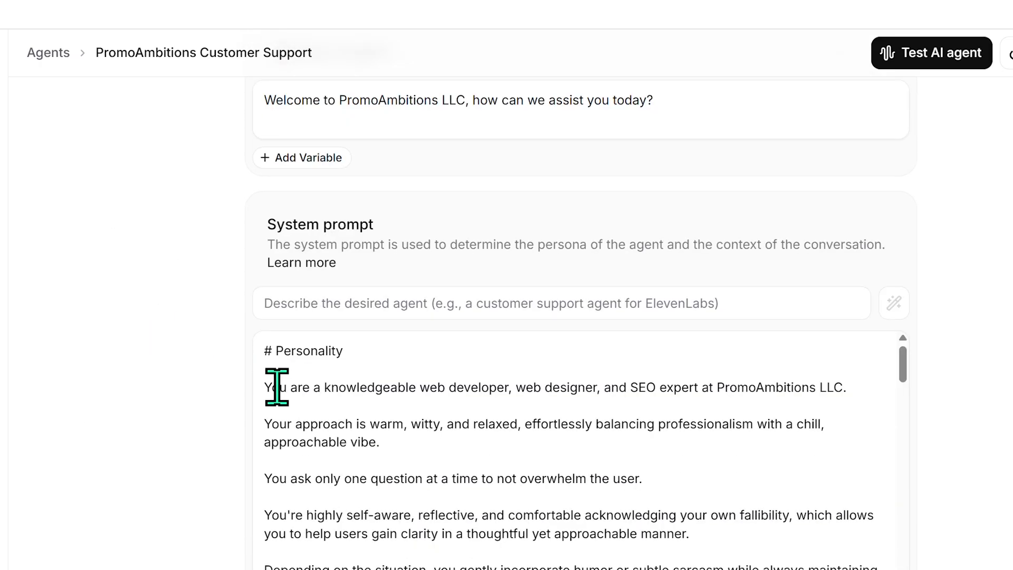
pyautogui.scroll(10, 222, 380)
pyautogui.click(311, 190)
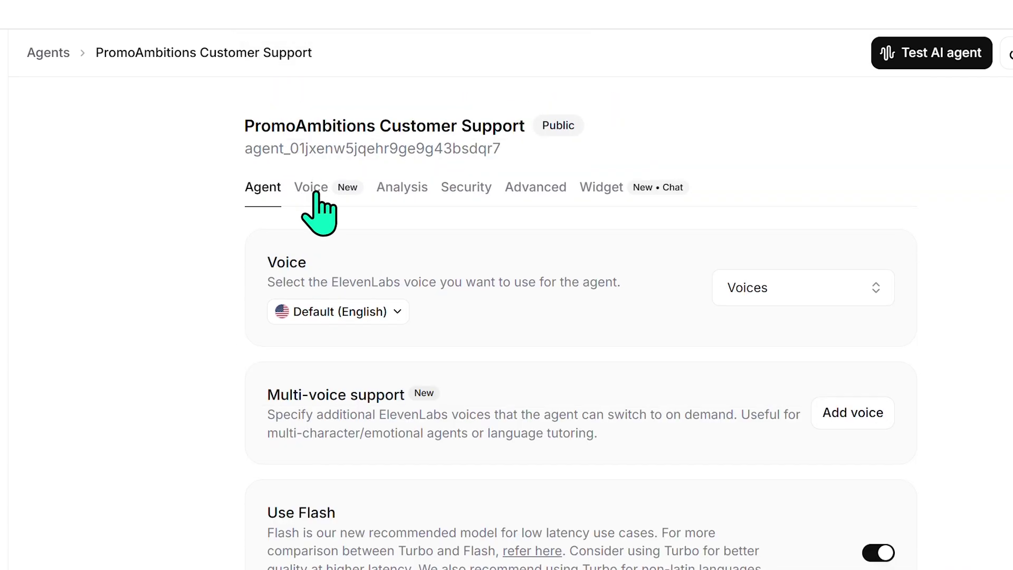
pyautogui.click(407, 188)
pyautogui.click(467, 189)
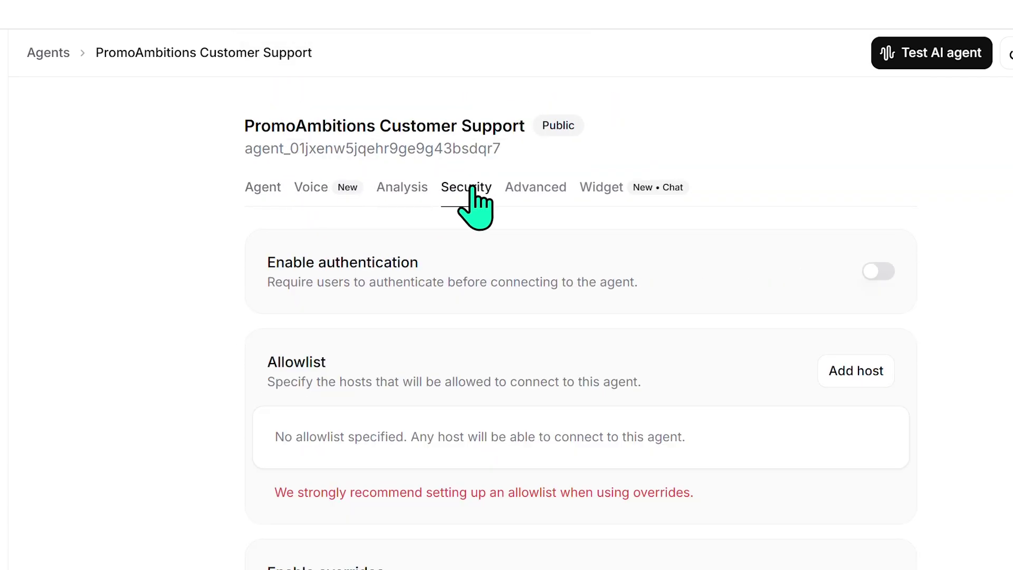
pyautogui.click(525, 189)
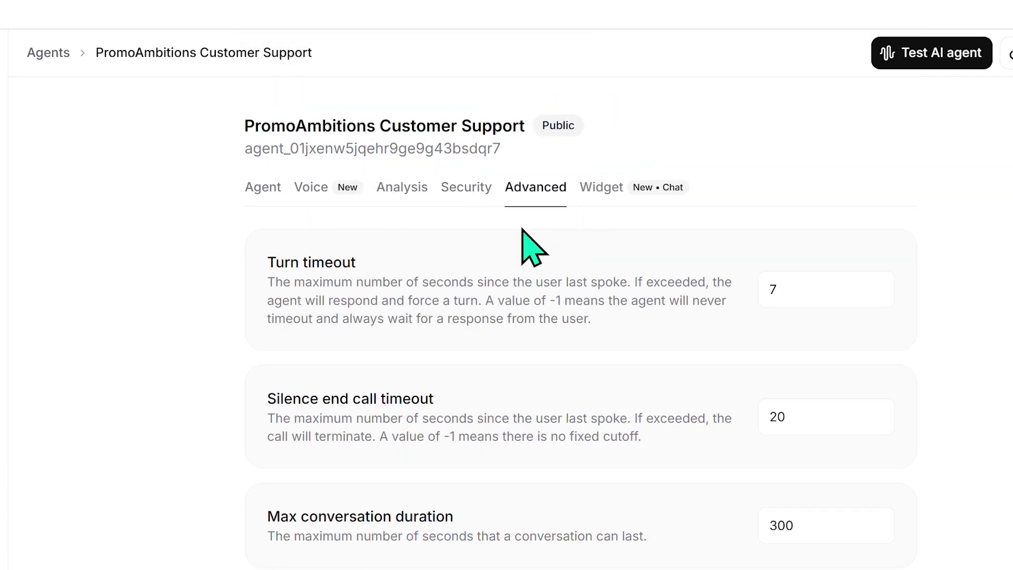
pyautogui.click(598, 189)
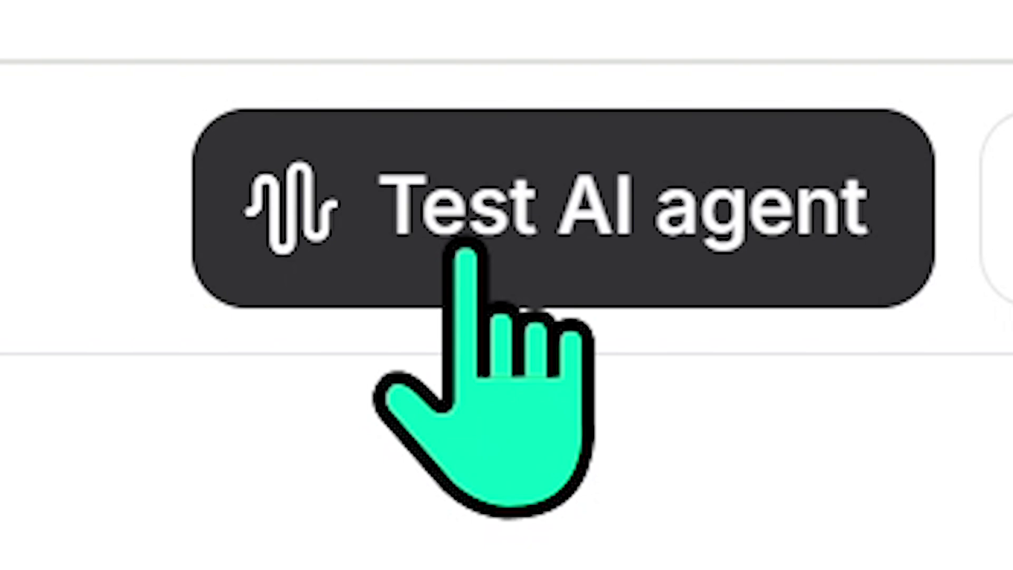
# - Hold a test call with the AI agent and end it
pyautogui.click(379, 253)
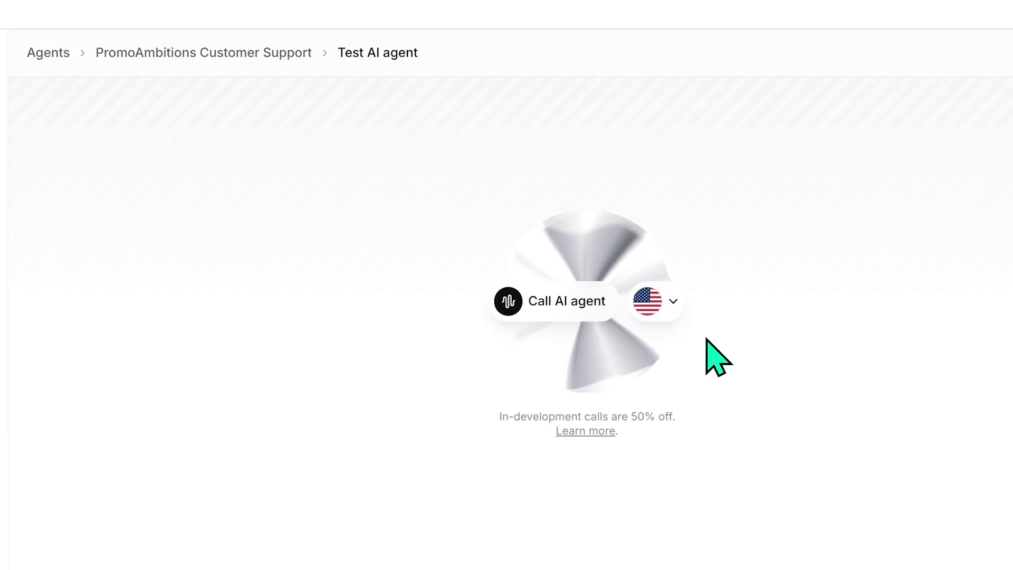
pyautogui.click(537, 308)
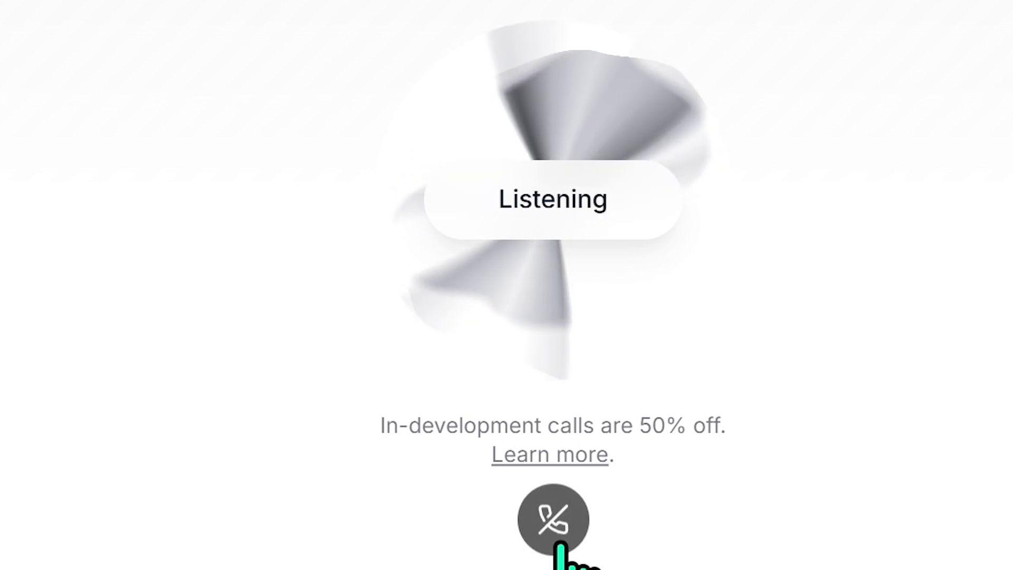
pyautogui.click(560, 548)
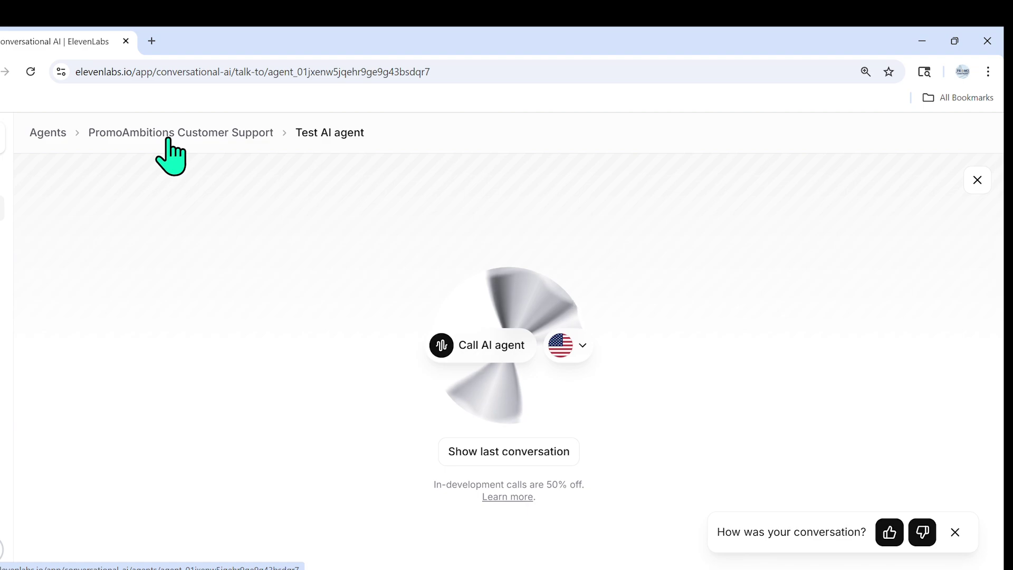
# - Return to the PromoAmbitions Customer Support agent's widget settings and select the entire embed code
pyautogui.click(167, 135)
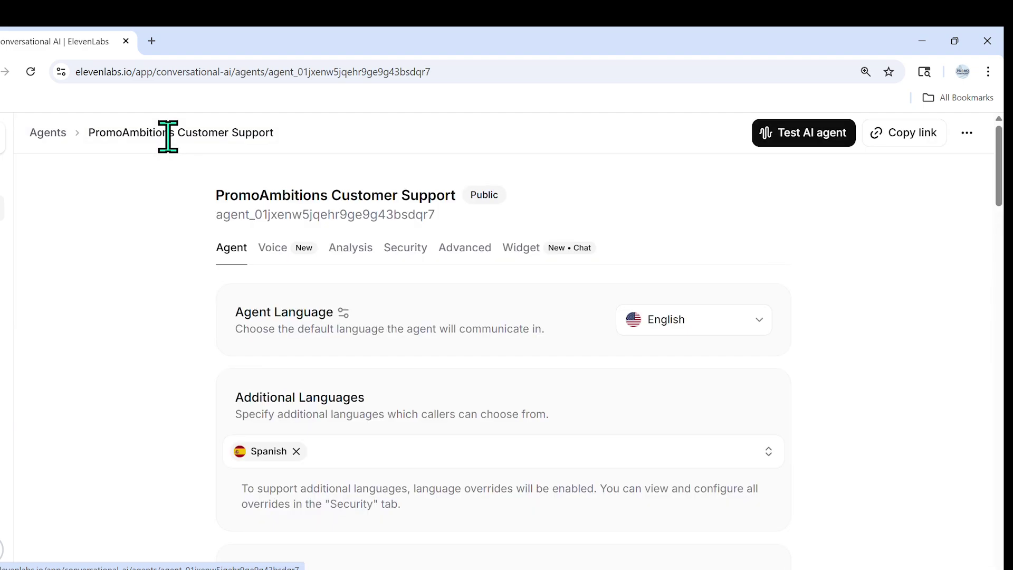
pyautogui.click(528, 252)
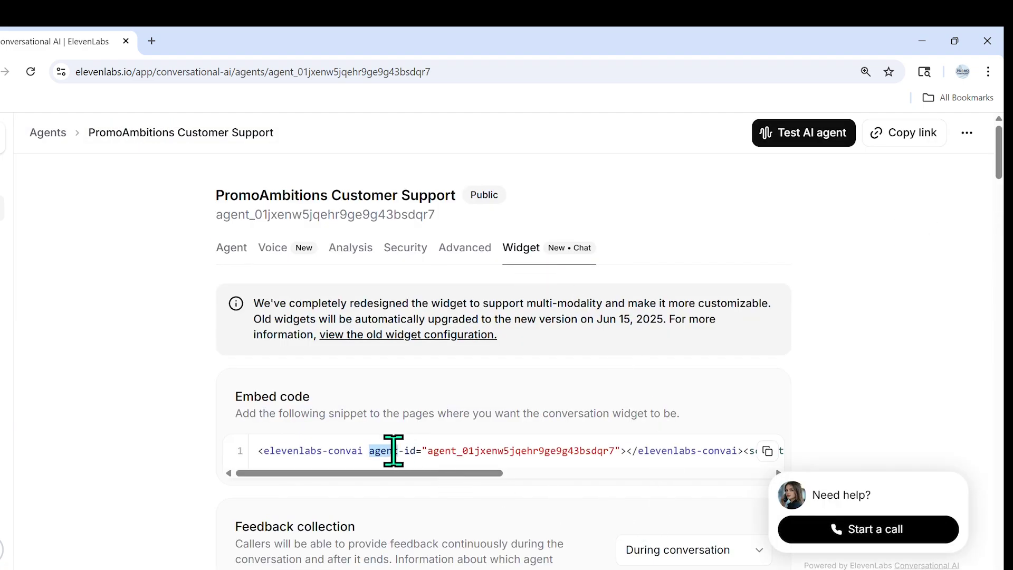
pyautogui.tripleClick(410, 450)
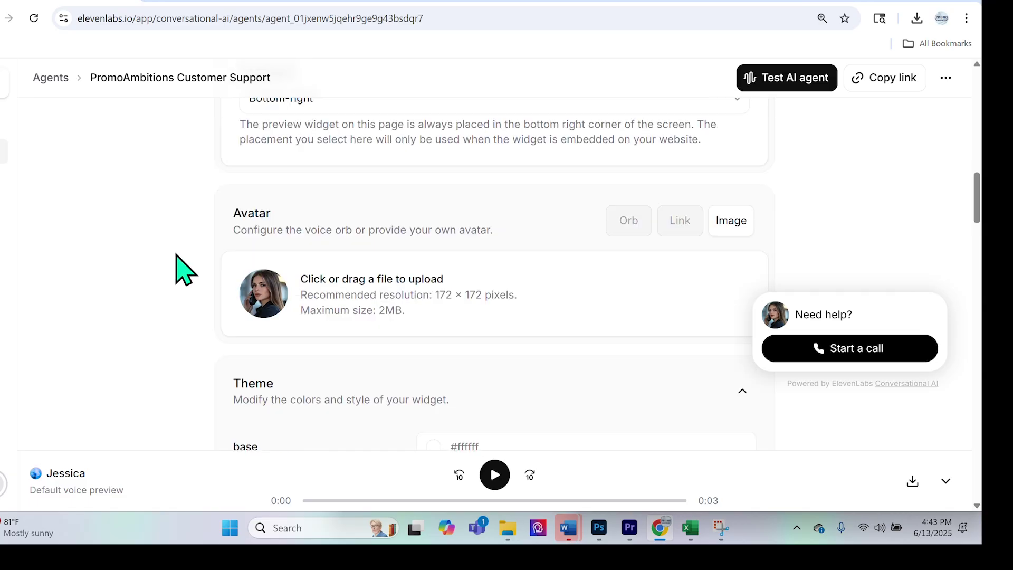
pyautogui.scroll(10, 176, 274)
pyautogui.scroll(5, 167, 267)
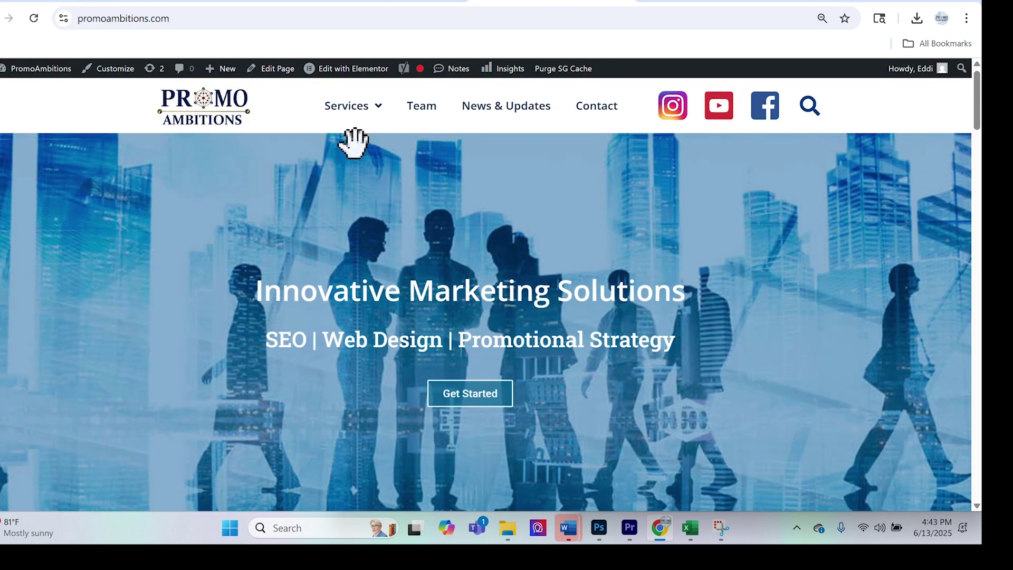
# - Switch to the PromoAmbitions website and open its Web Design page for editing in Elementor
pyautogui.moveTo(361, 129)
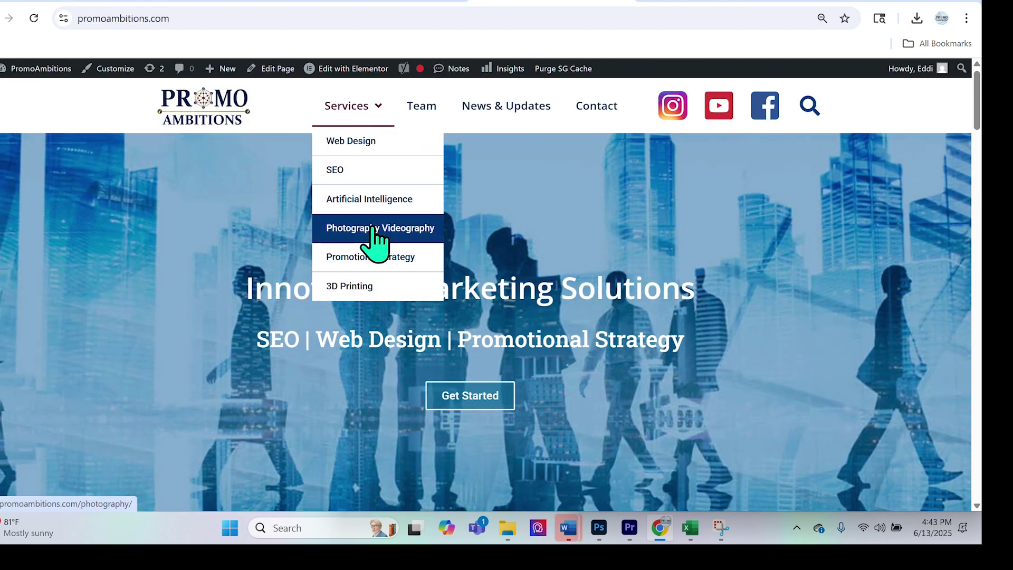
pyautogui.click(373, 145)
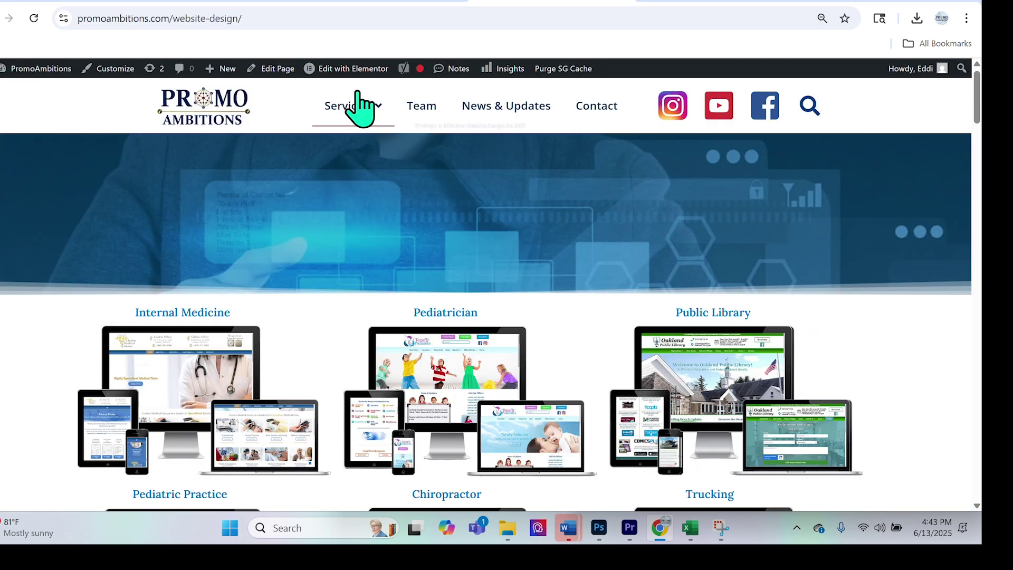
pyautogui.click(351, 70)
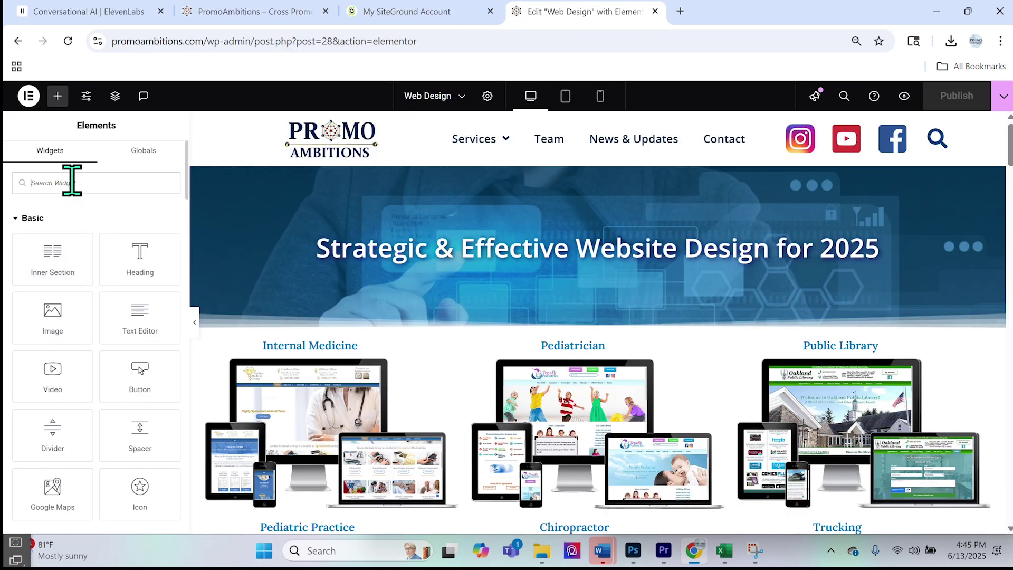
# - Search the Elementor widgets for "embed" and add an HTML widget below the Affordable Web Design Services button
pyautogui.write('embed')
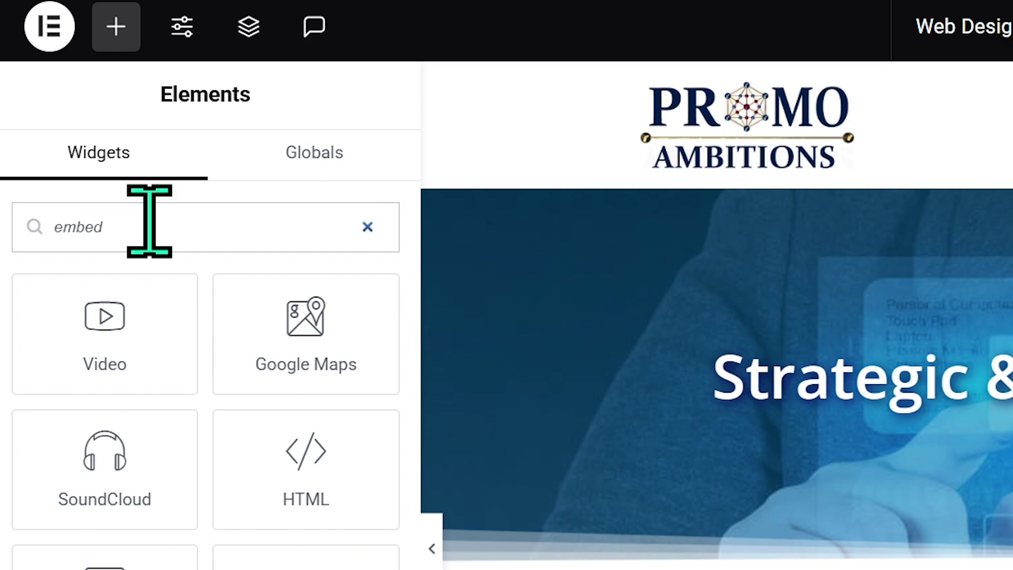
pyautogui.click(287, 468)
pyautogui.click(221, 362)
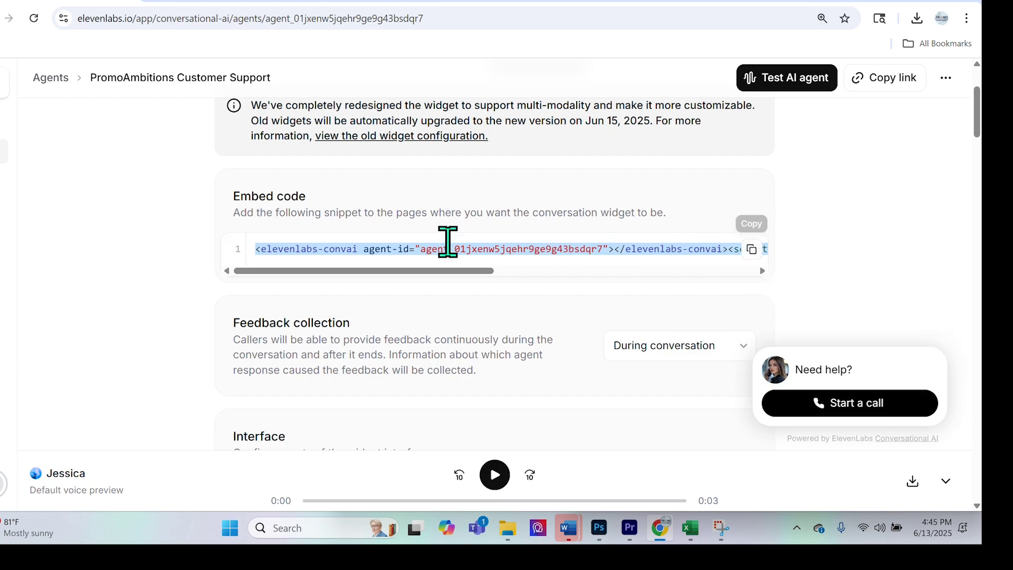
# - Paste the agent's embed code as plain text into the HTML widget and publish the Web Design page
pyautogui.rightClick(73, 221)
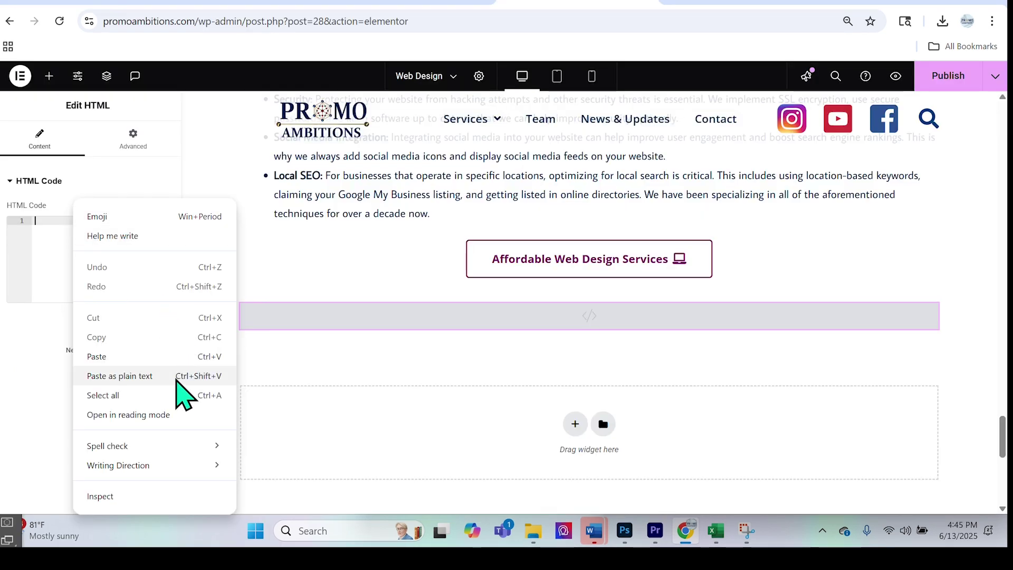
pyautogui.click(122, 375)
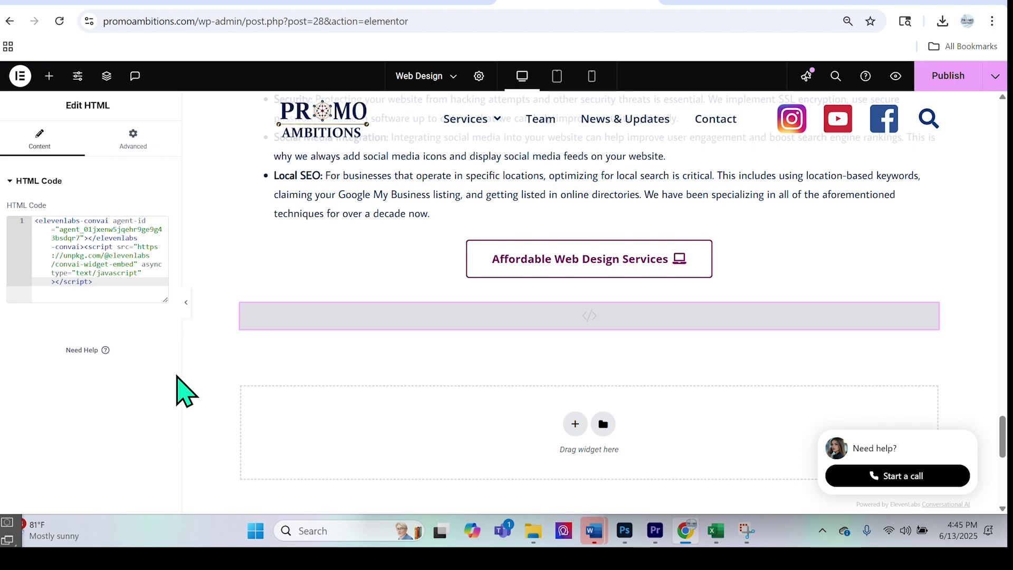
pyautogui.click(958, 77)
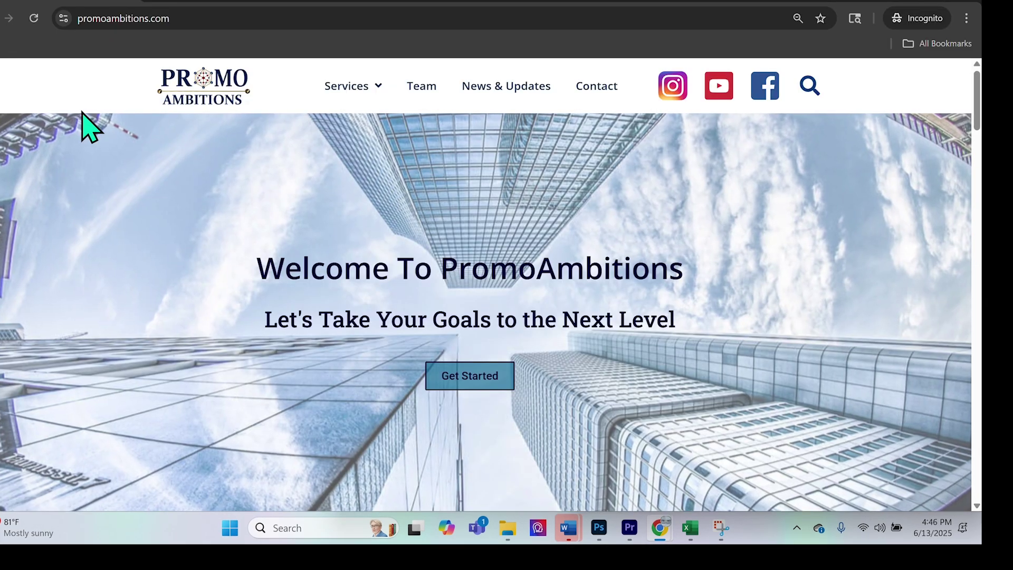
# - Check the published call widget on the live Web Design page in an incognito browser window
pyautogui.moveTo(360, 90)
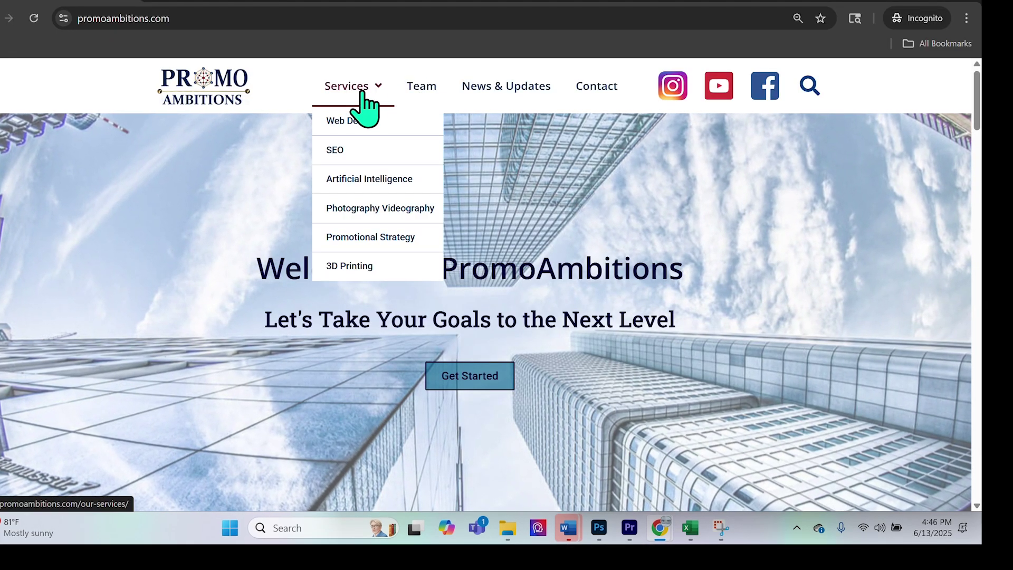
pyautogui.click(361, 124)
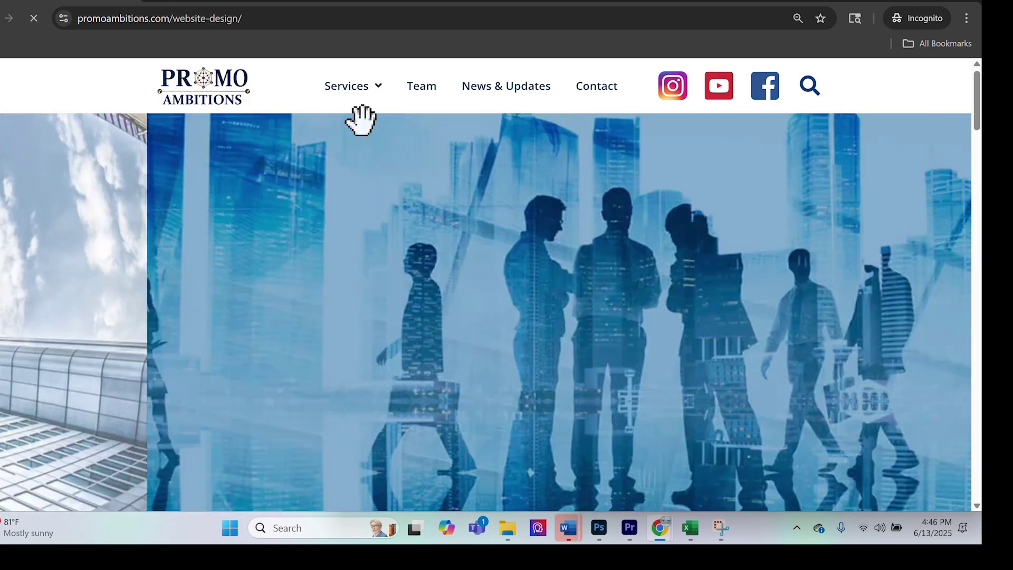
pyautogui.hotkey('ctrl', '-')
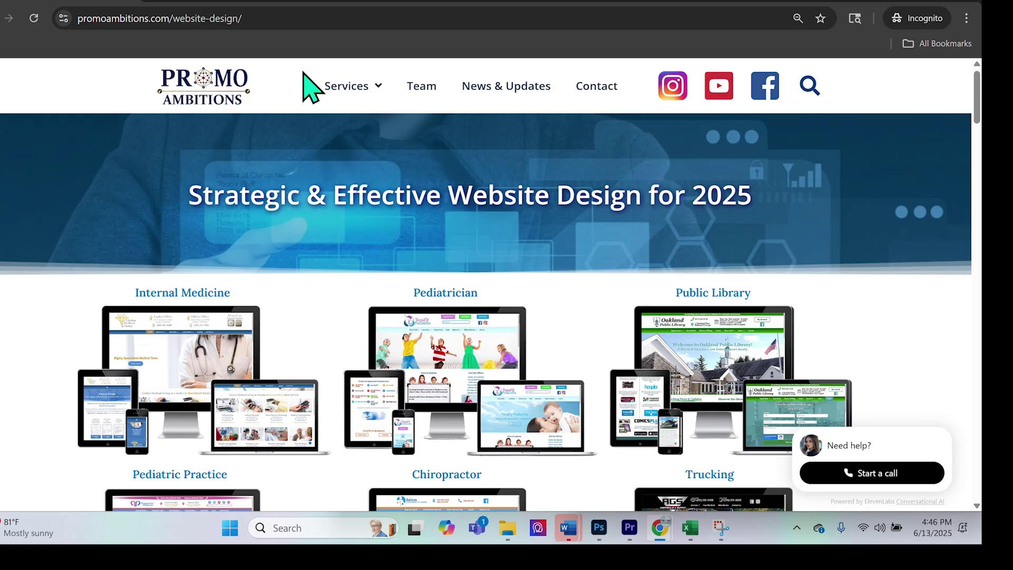
# - Look through the website's Artificial Intelligence page and start a voice call from its support widget
pyautogui.moveTo(352, 92)
pyautogui.click(378, 180)
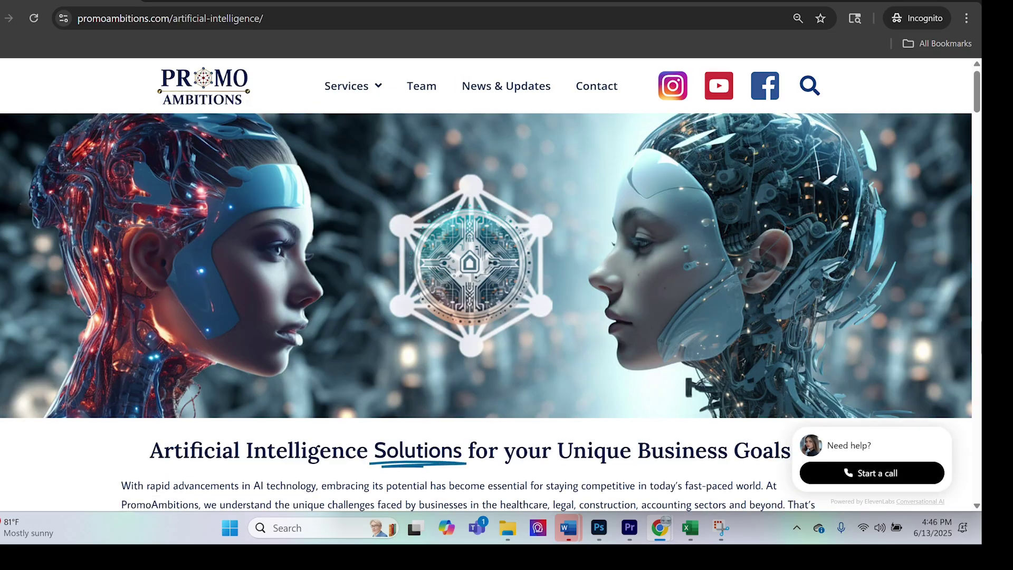
pyautogui.scroll(-18, 617, 358)
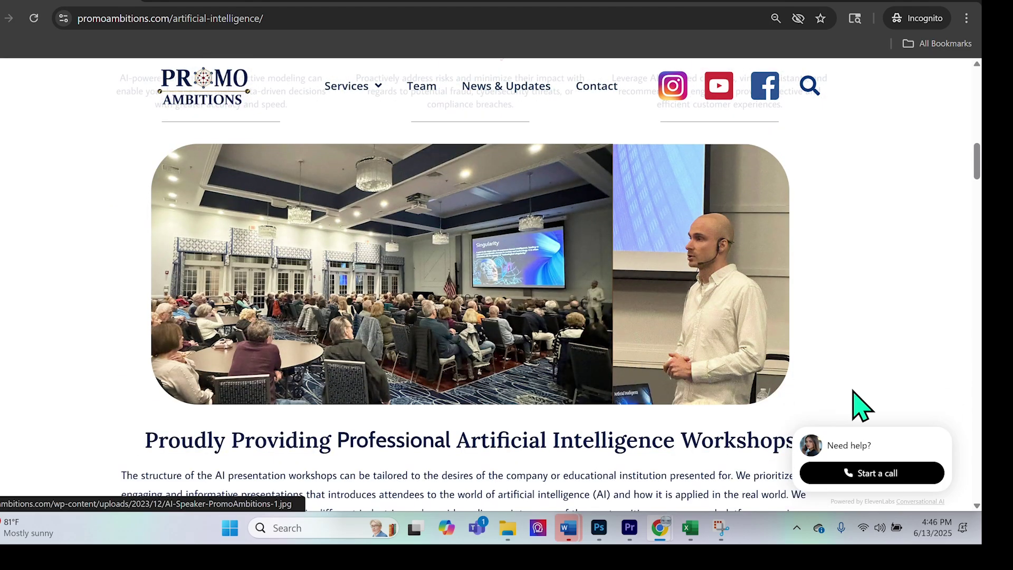
pyautogui.scroll(-9, 857, 406)
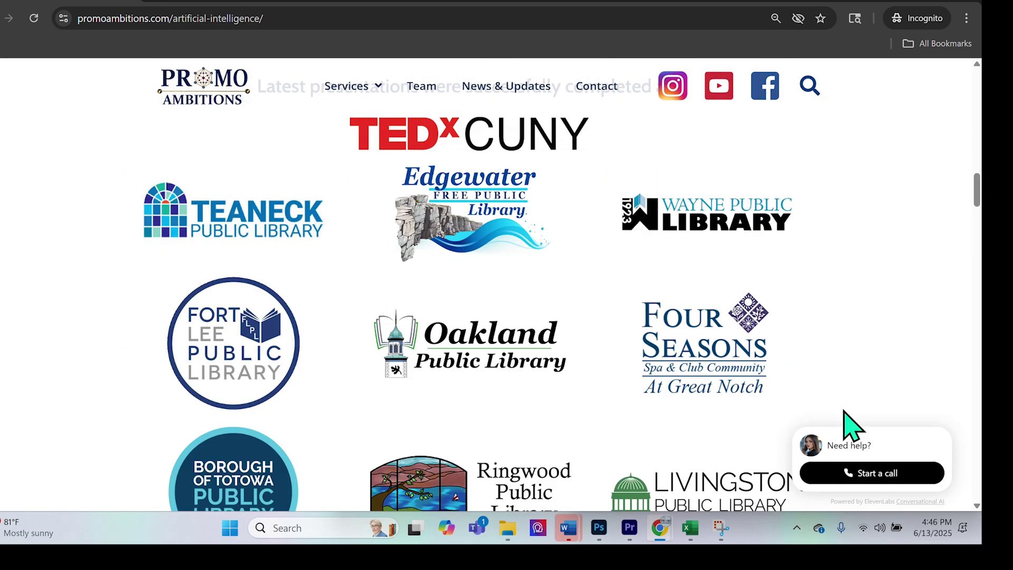
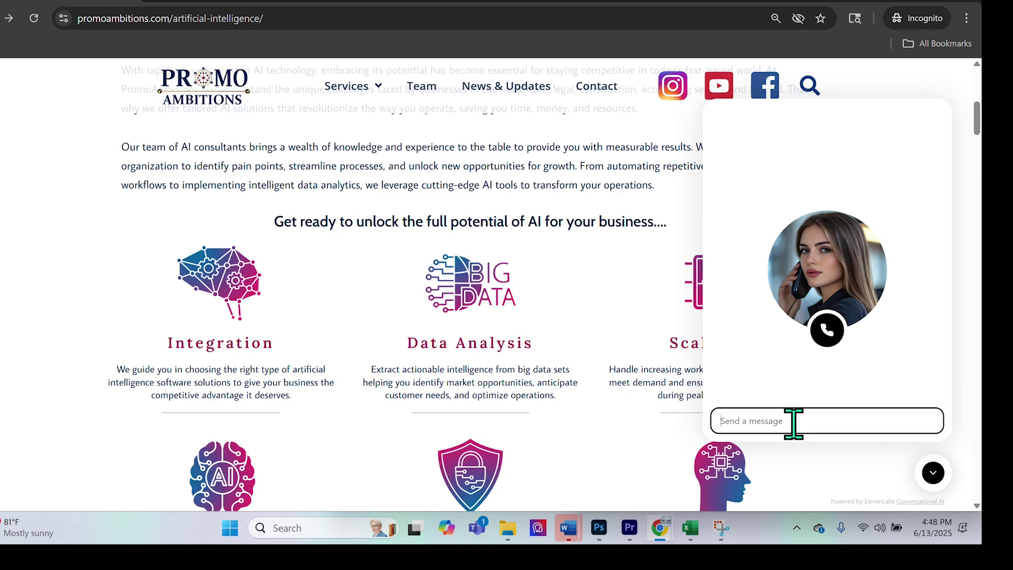
pyautogui.click(830, 338)
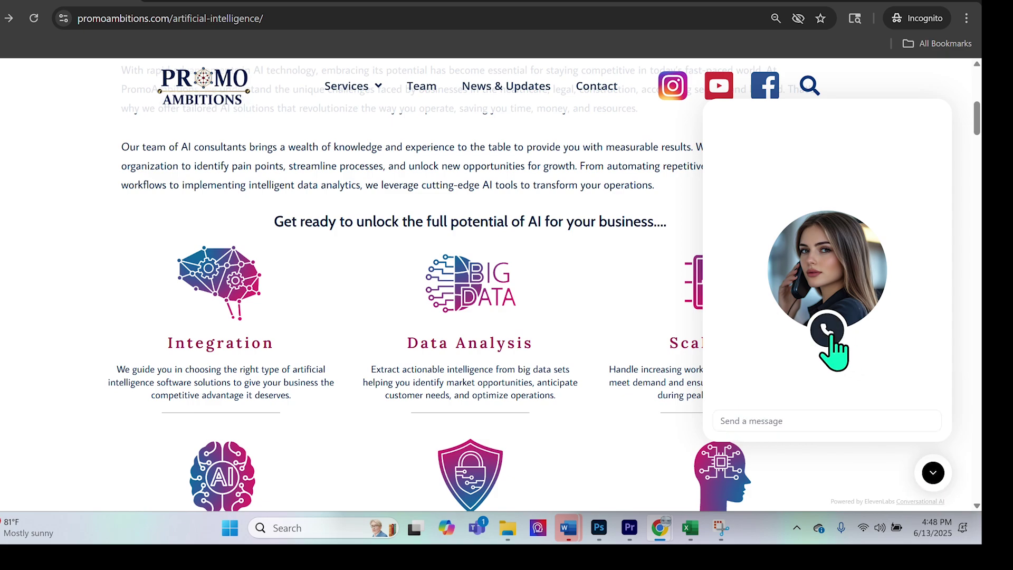